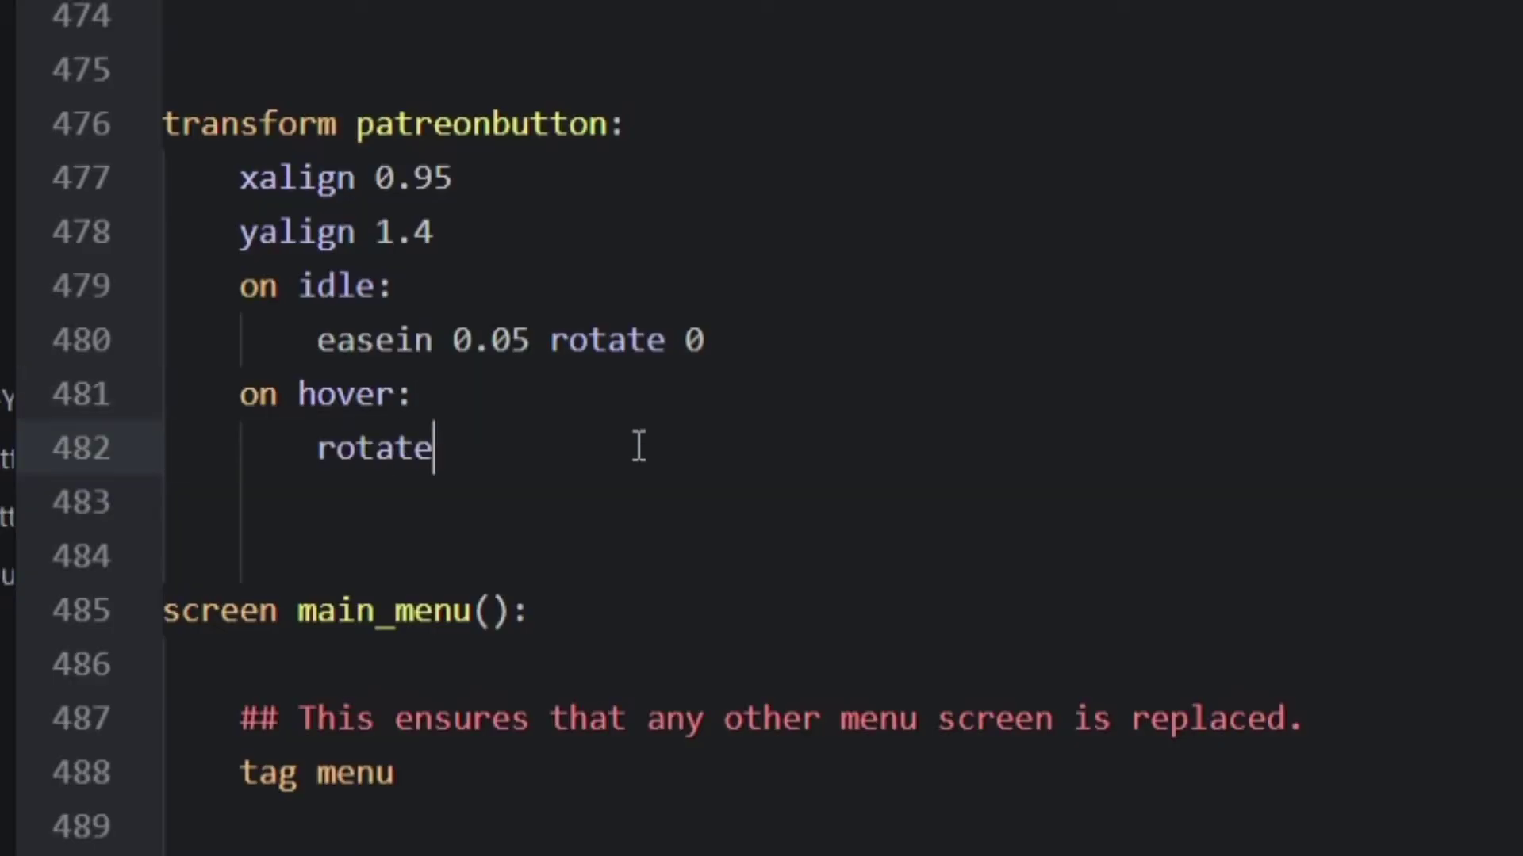
{"action": "type", "text": " 0"}
Go back to screens.rpy and open blank lines just above 'screen main_menu():'
{"action": "key", "text": "Return"}
{"action": "type", "text": "easein 0.05 rotate 10"}
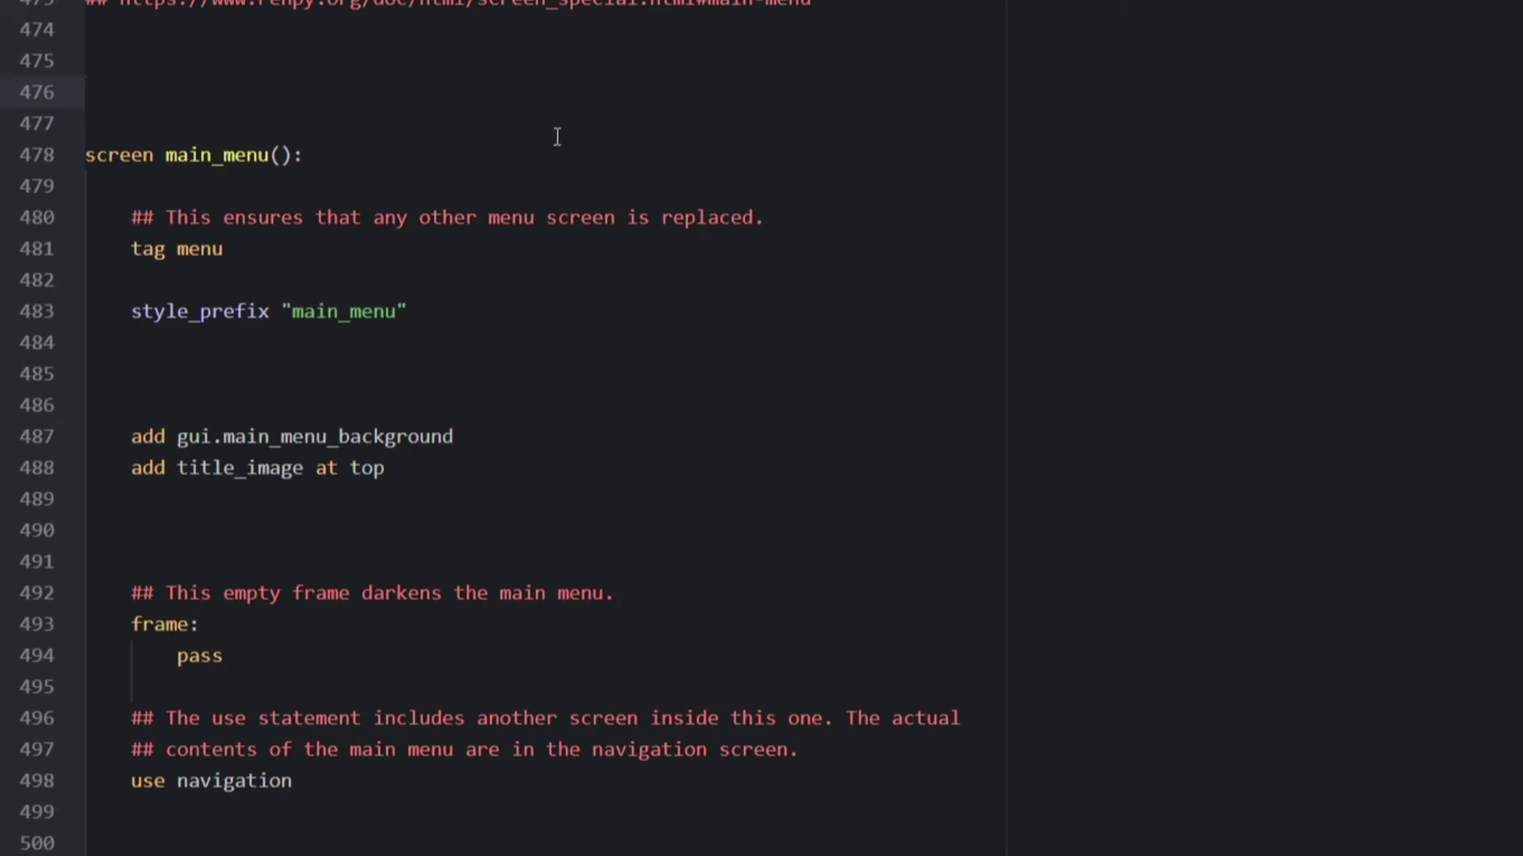
{"action": "type", "text": "transform"}
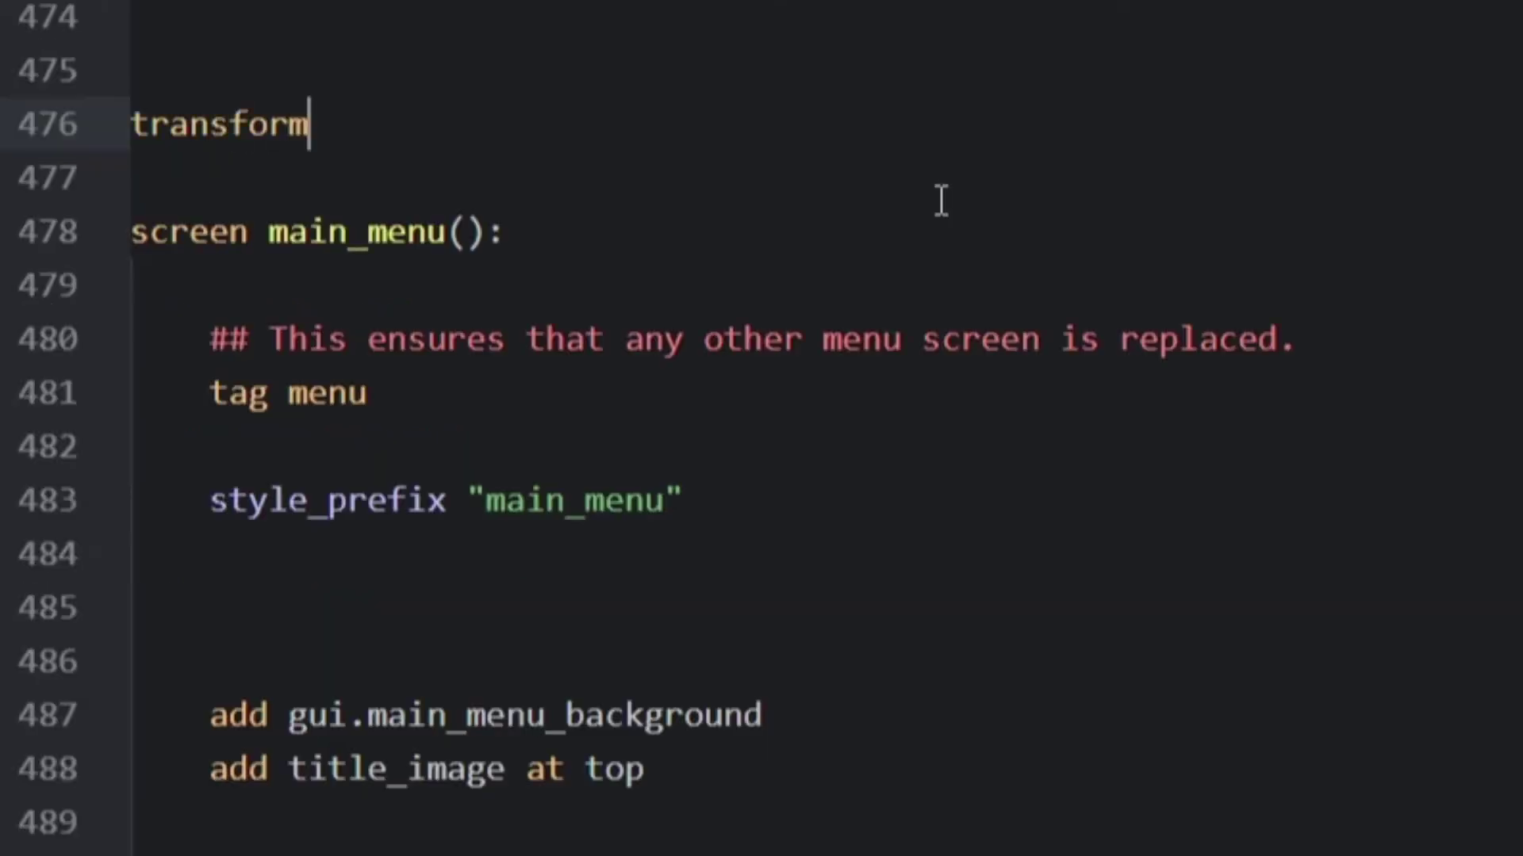
{"action": "type", "text": " patreonbutton"}
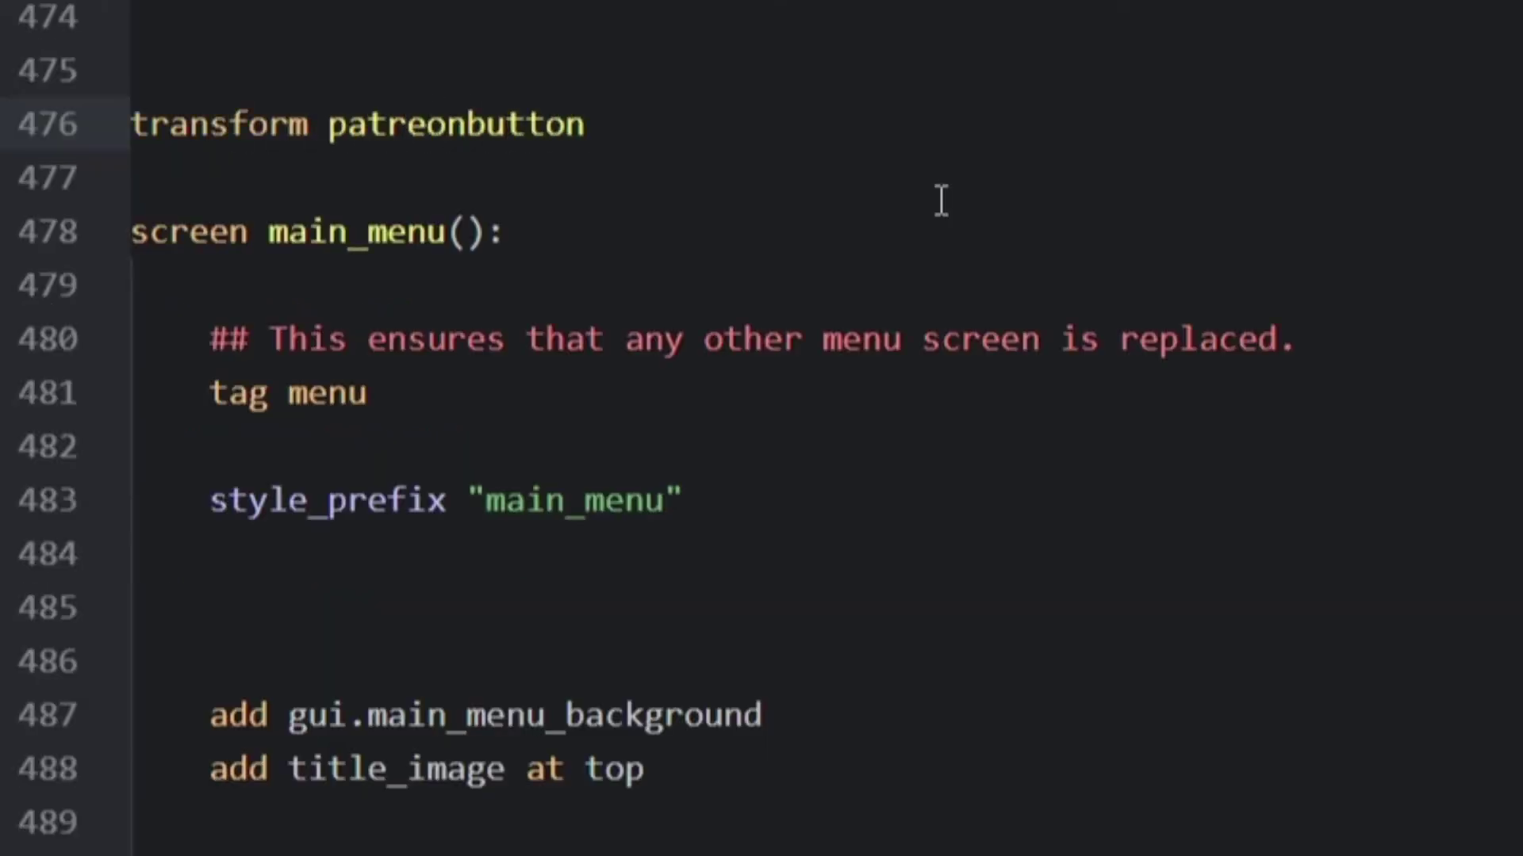
{"action": "type", "text": ":"}
Write 'transform patreonbutton:' with xalign 0.95 and start its yalign line
{"action": "key", "text": "Return"}
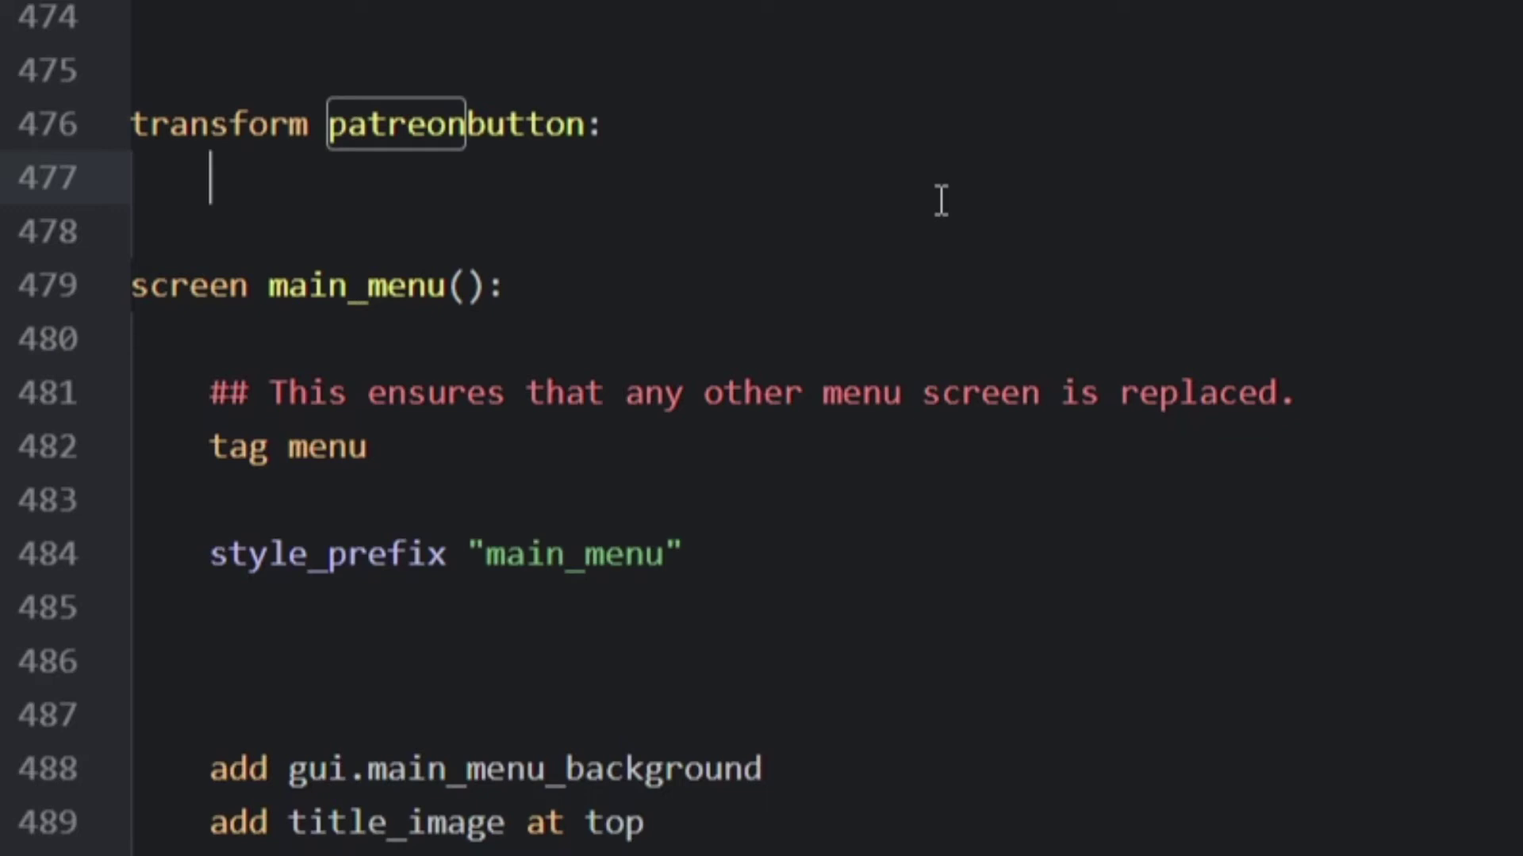
{"action": "type", "text": "xalign "}
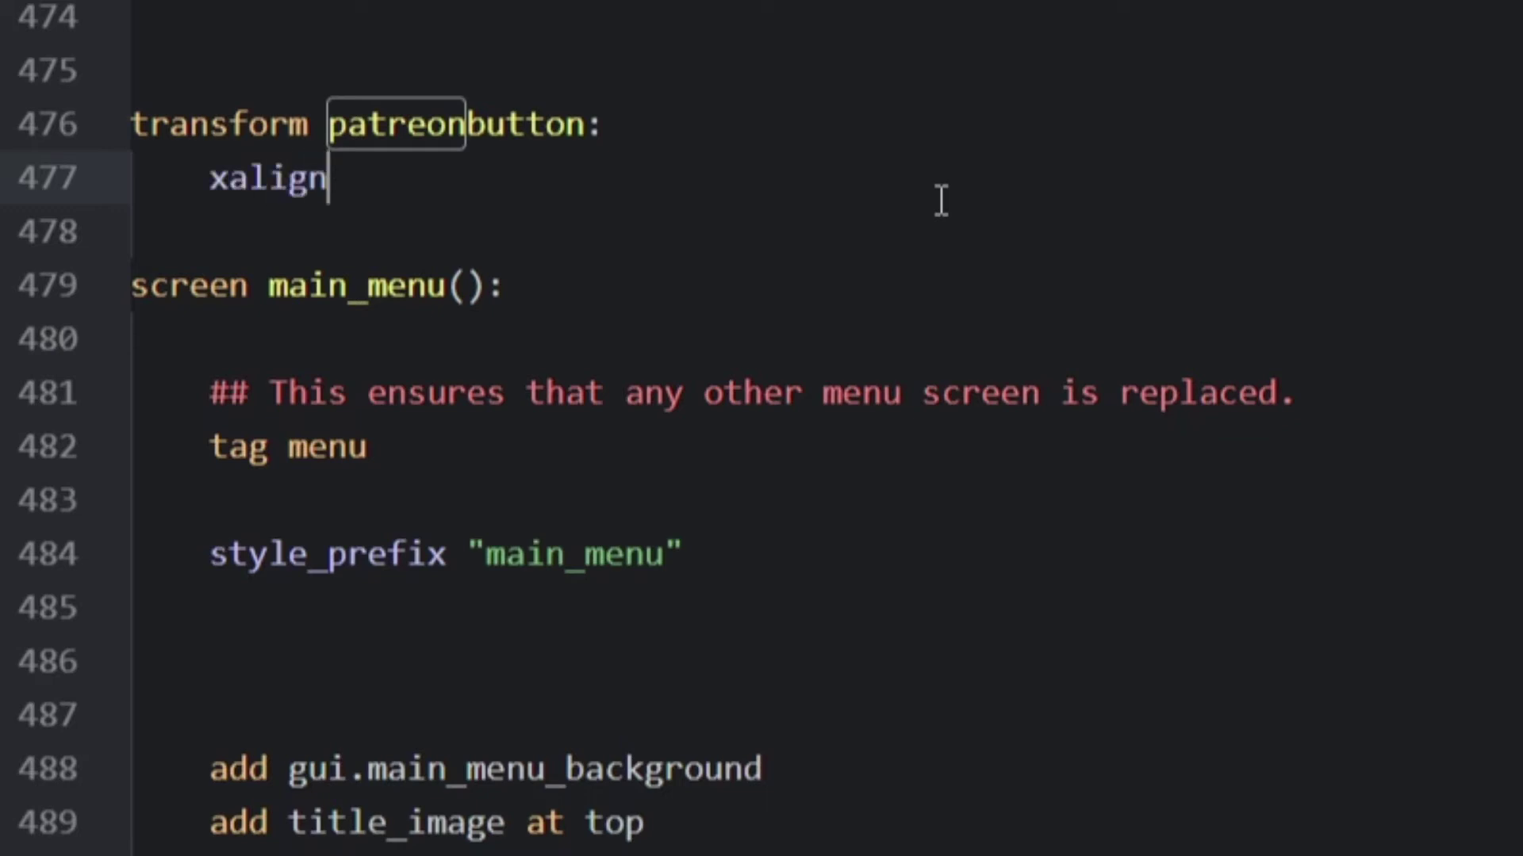
{"action": "type", "text": "0.95"}
{"action": "key", "text": "Return"}
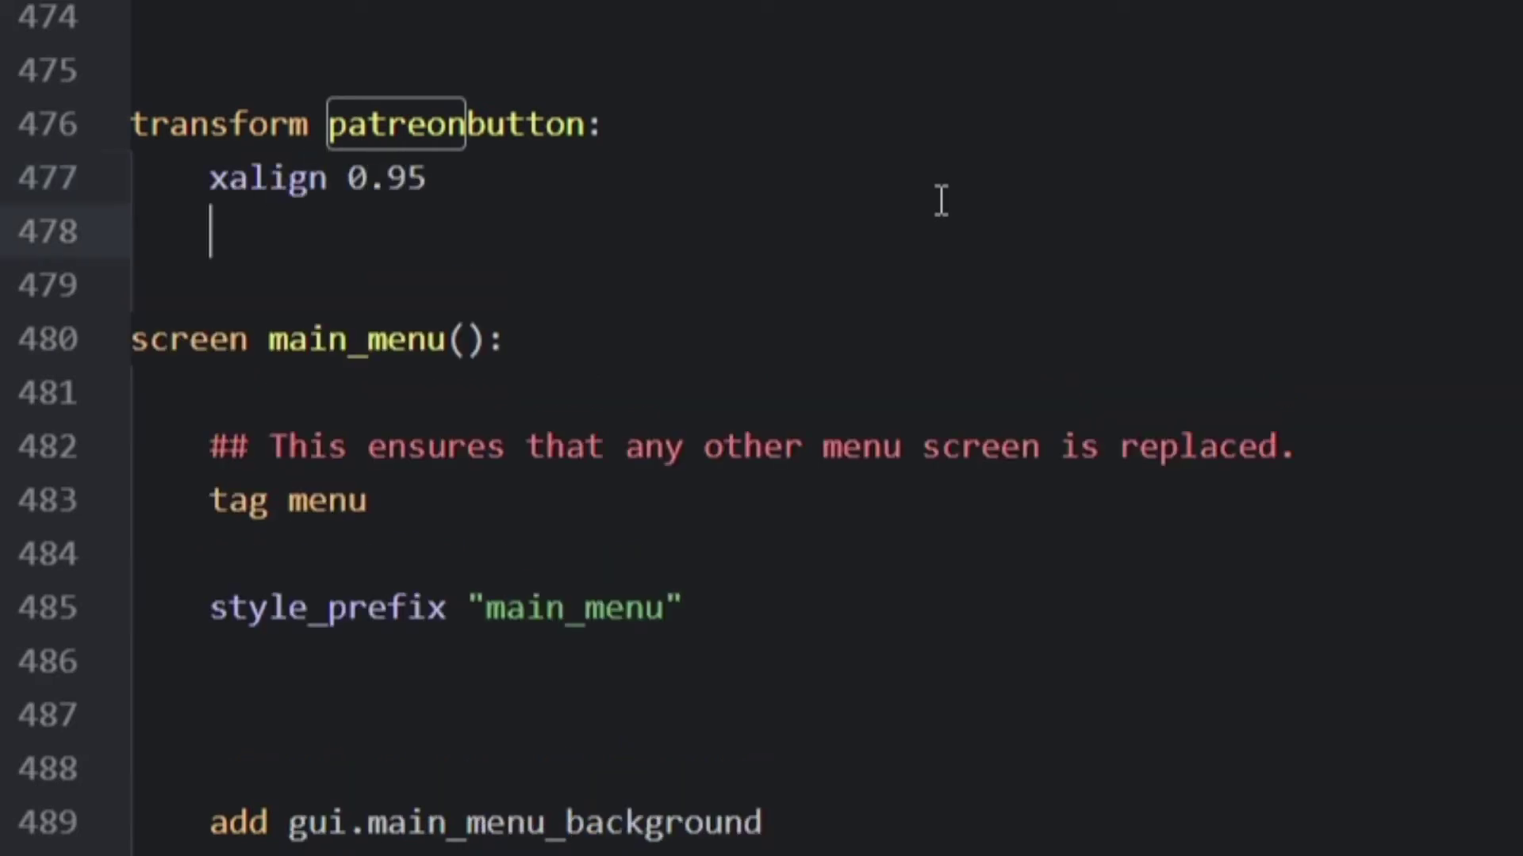
{"action": "type", "text": "yalign 0"}
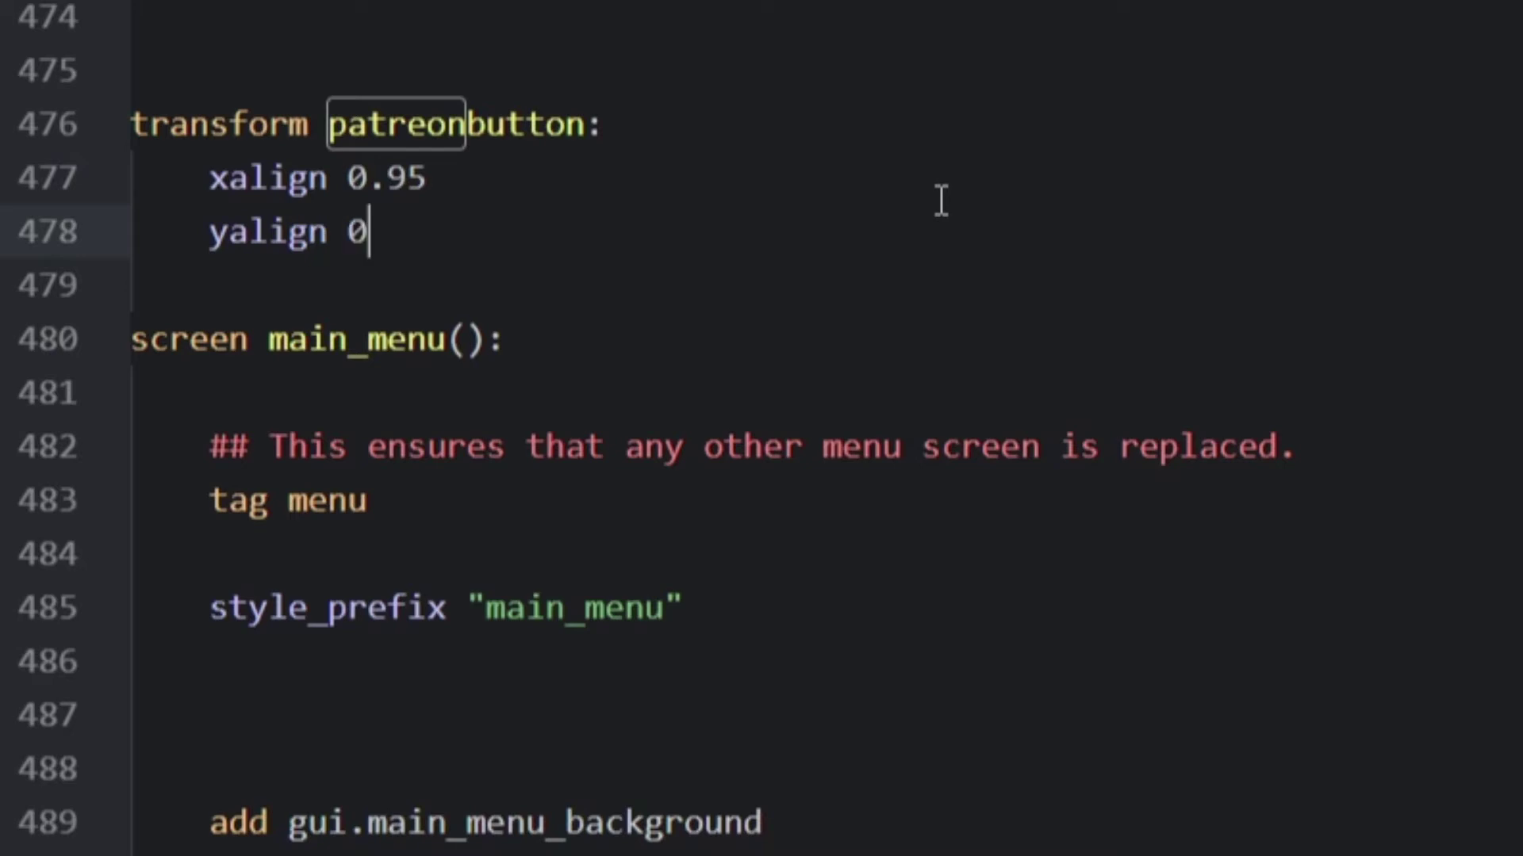
{"action": "type", "text": ".95"}
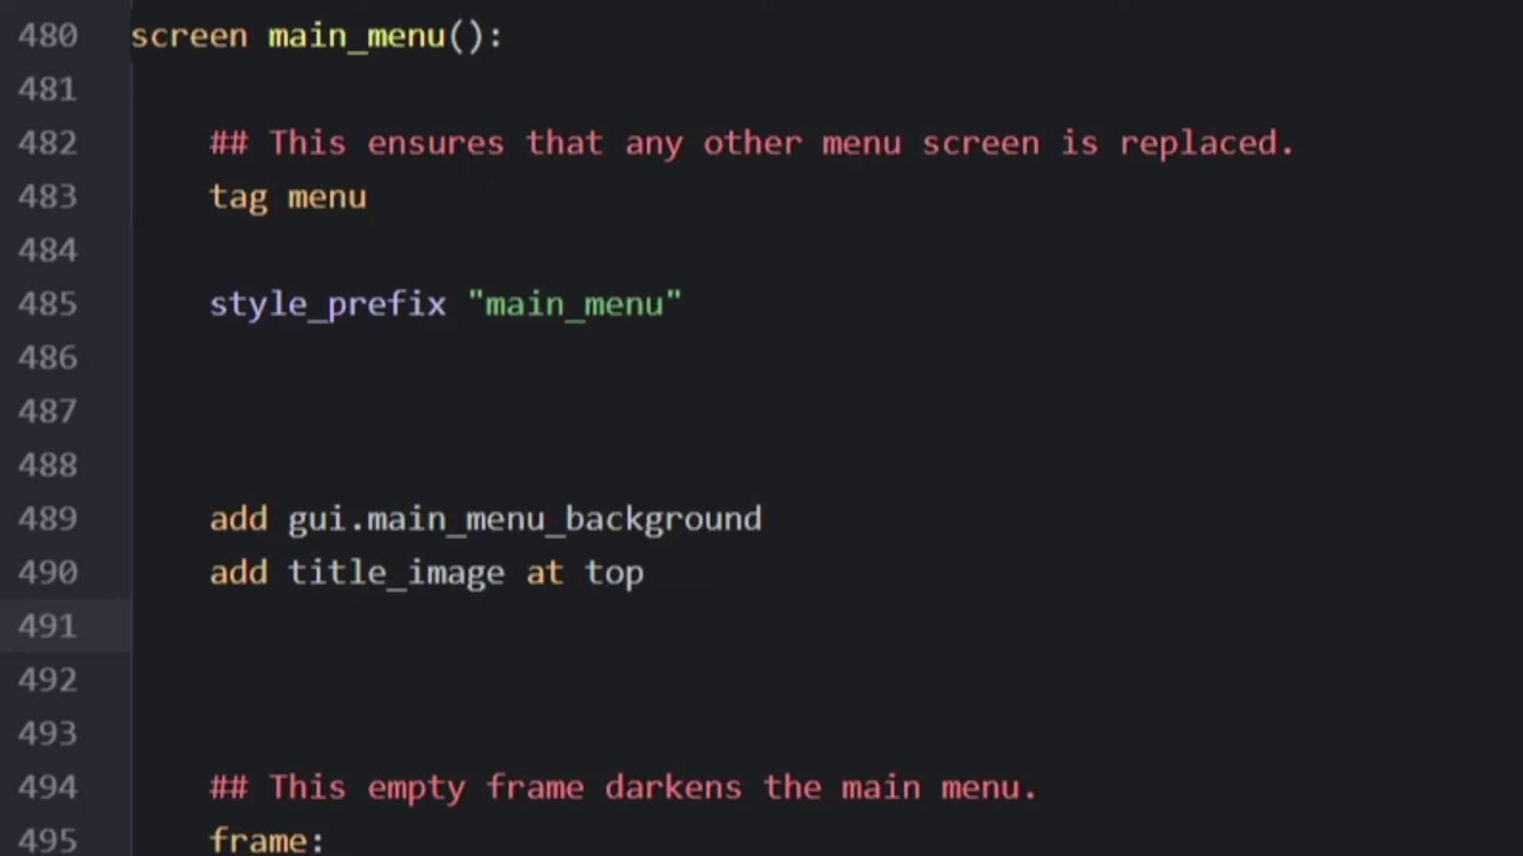
{"action": "type", "text": "te"}
{"action": "type", "text": "xtbutton \"m"}
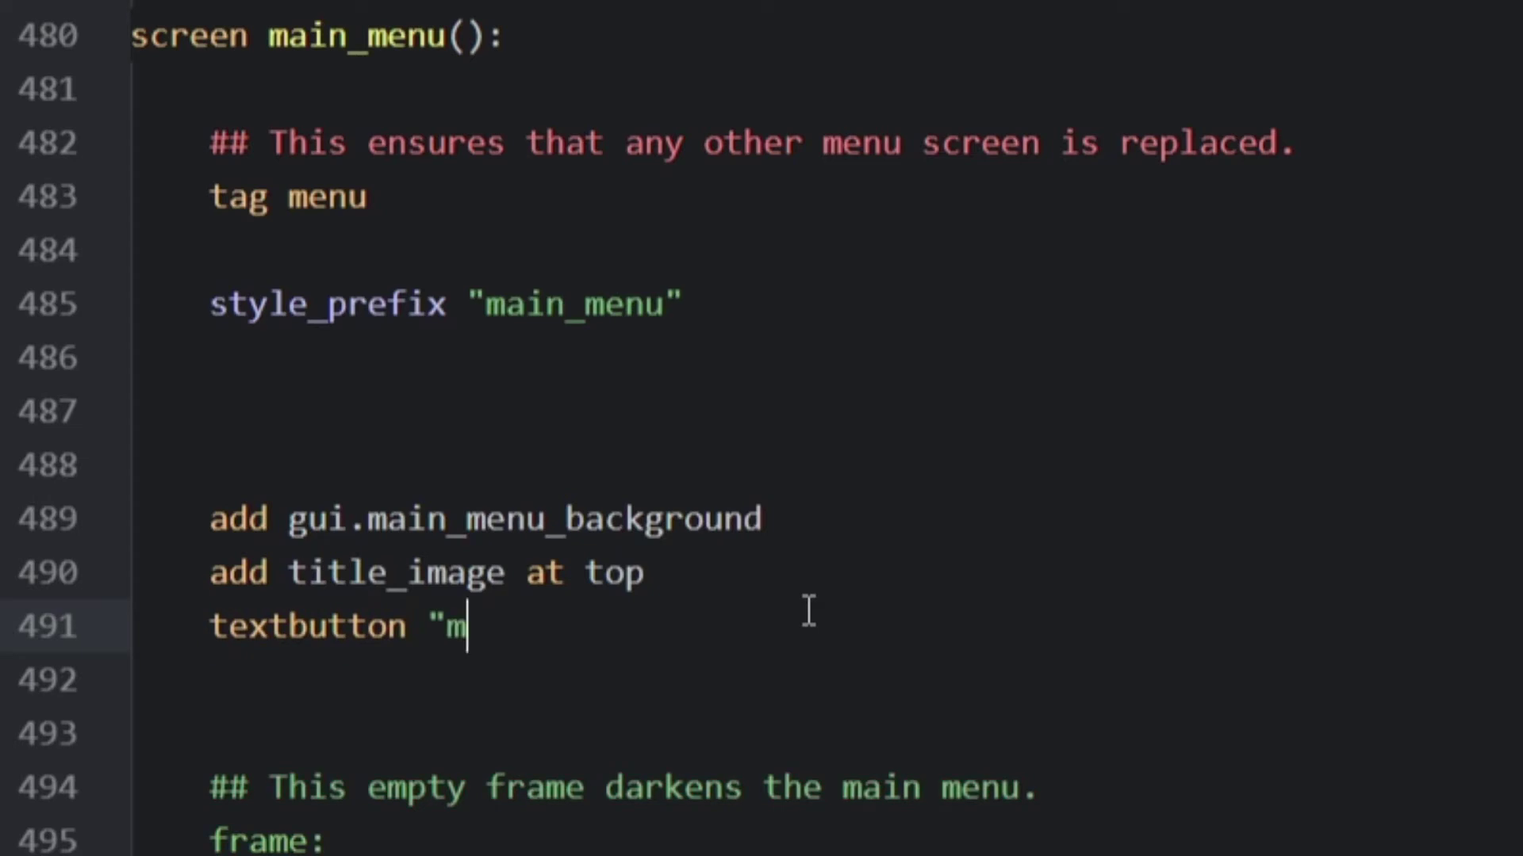
{"action": "type", "text": "ypatreon\""}
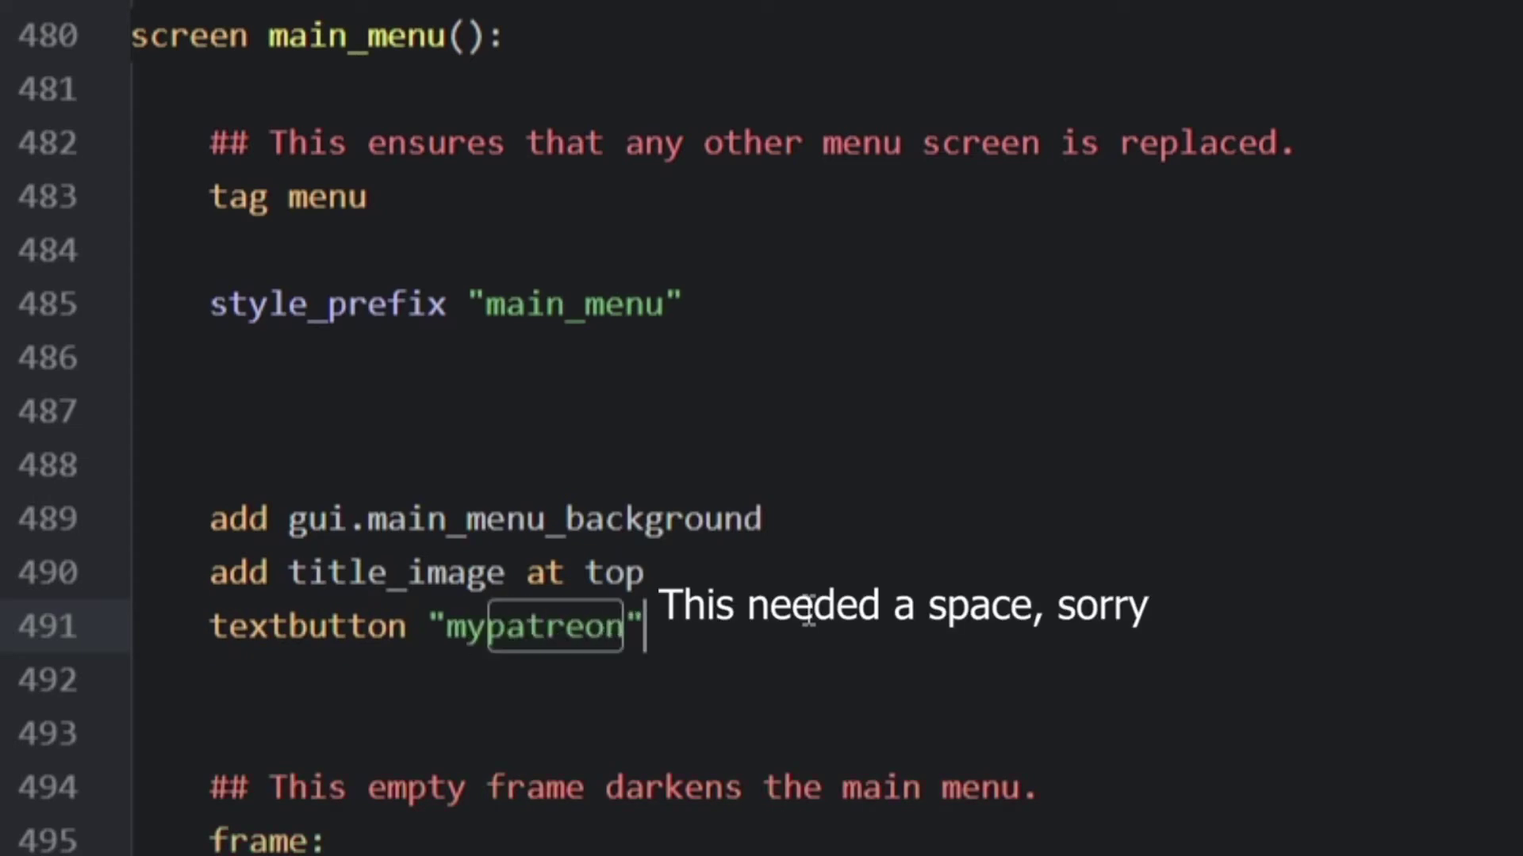
{"action": "type", "text": ":"}
Add textbutton "mypatreon" with action OpenURL("...") below 'add title_image at top'
{"action": "key", "text": "Return"}
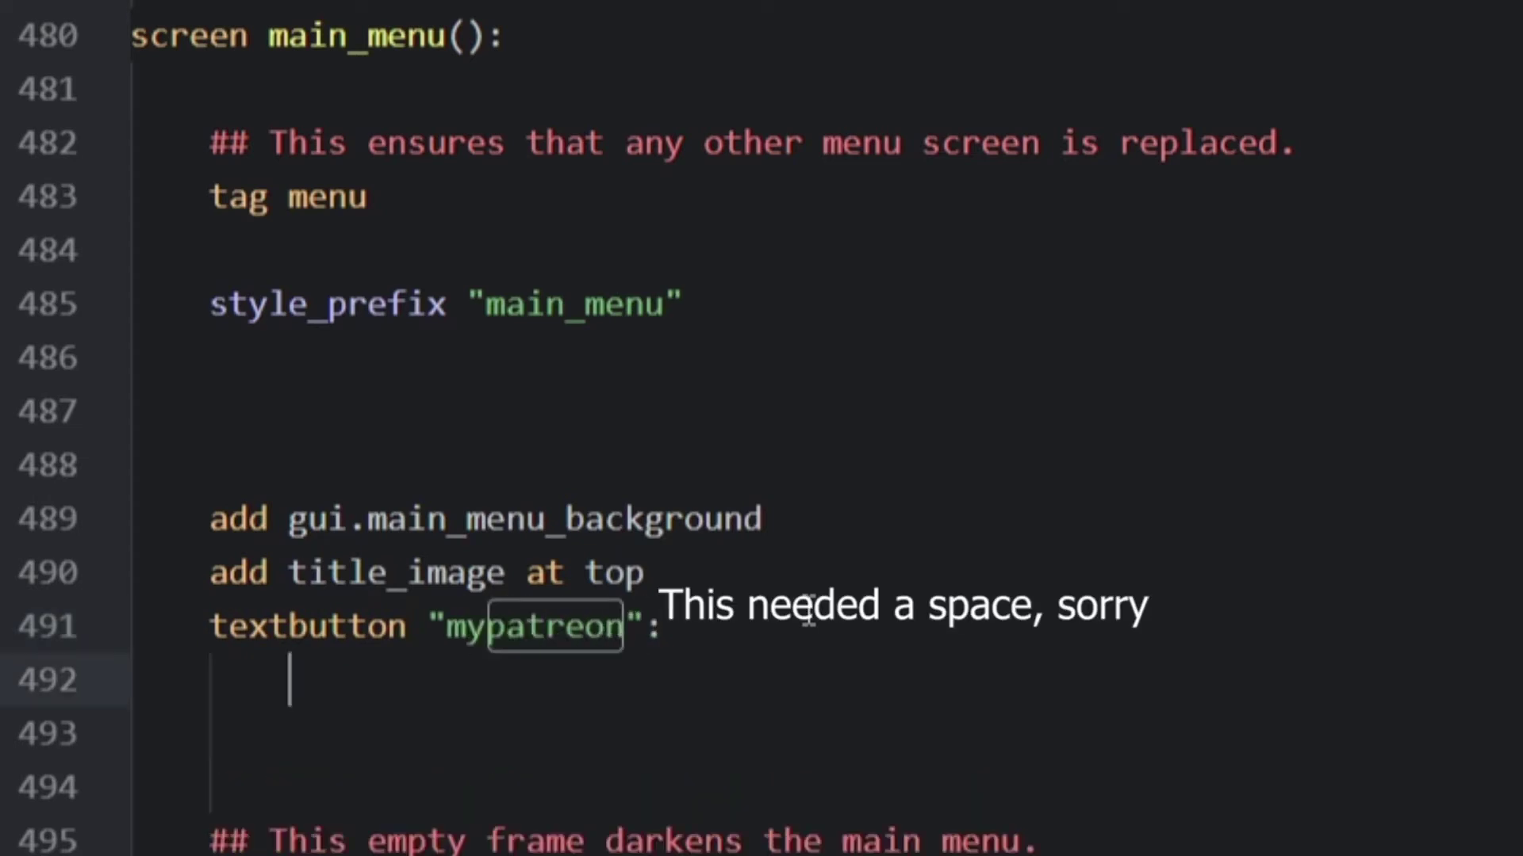
{"action": "type", "text": "acti"}
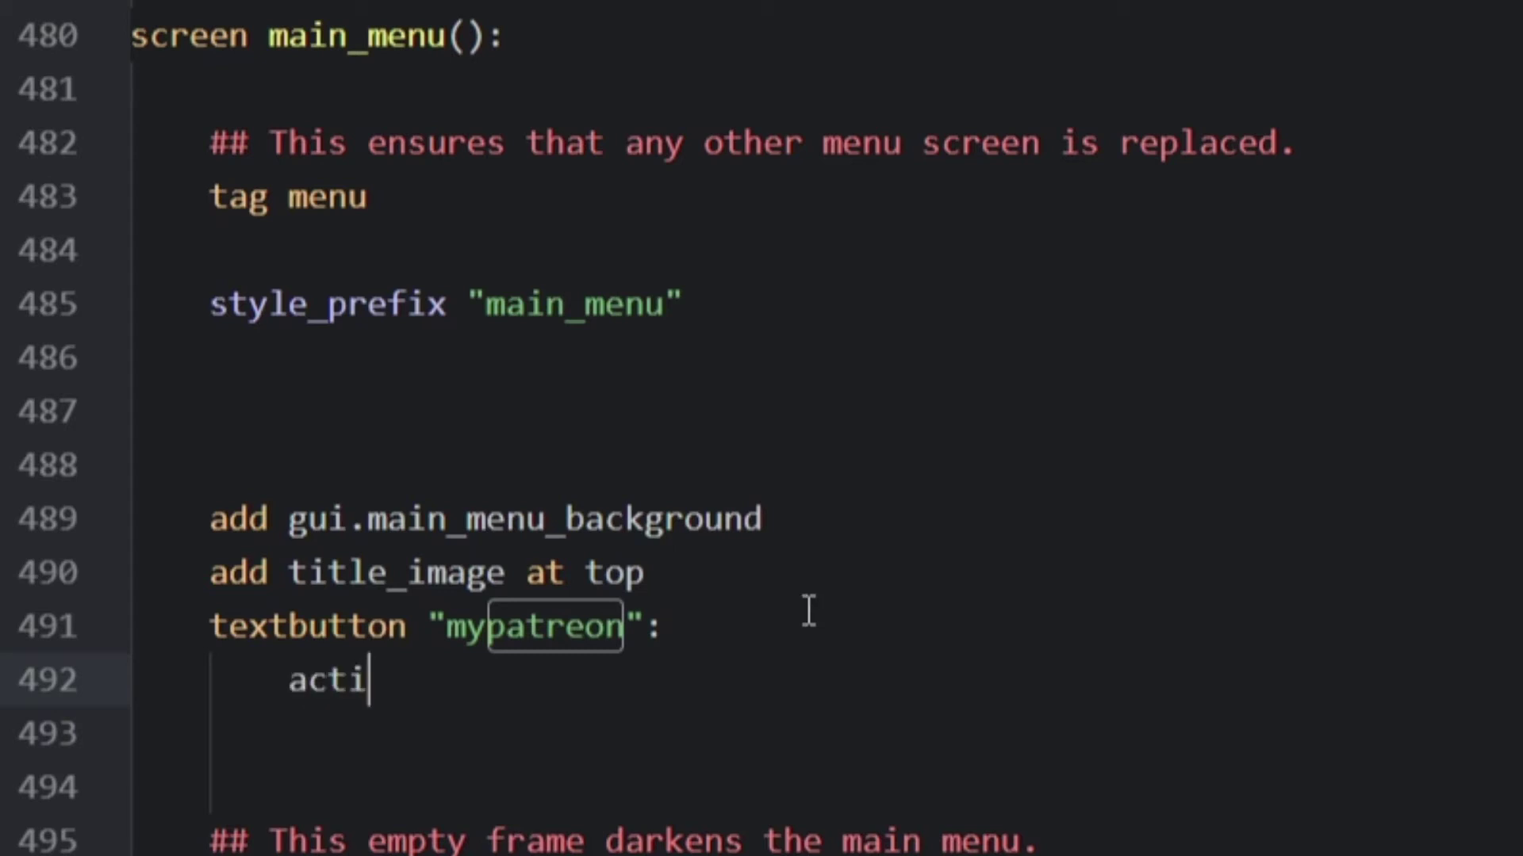
{"action": "type", "text": "on Op"}
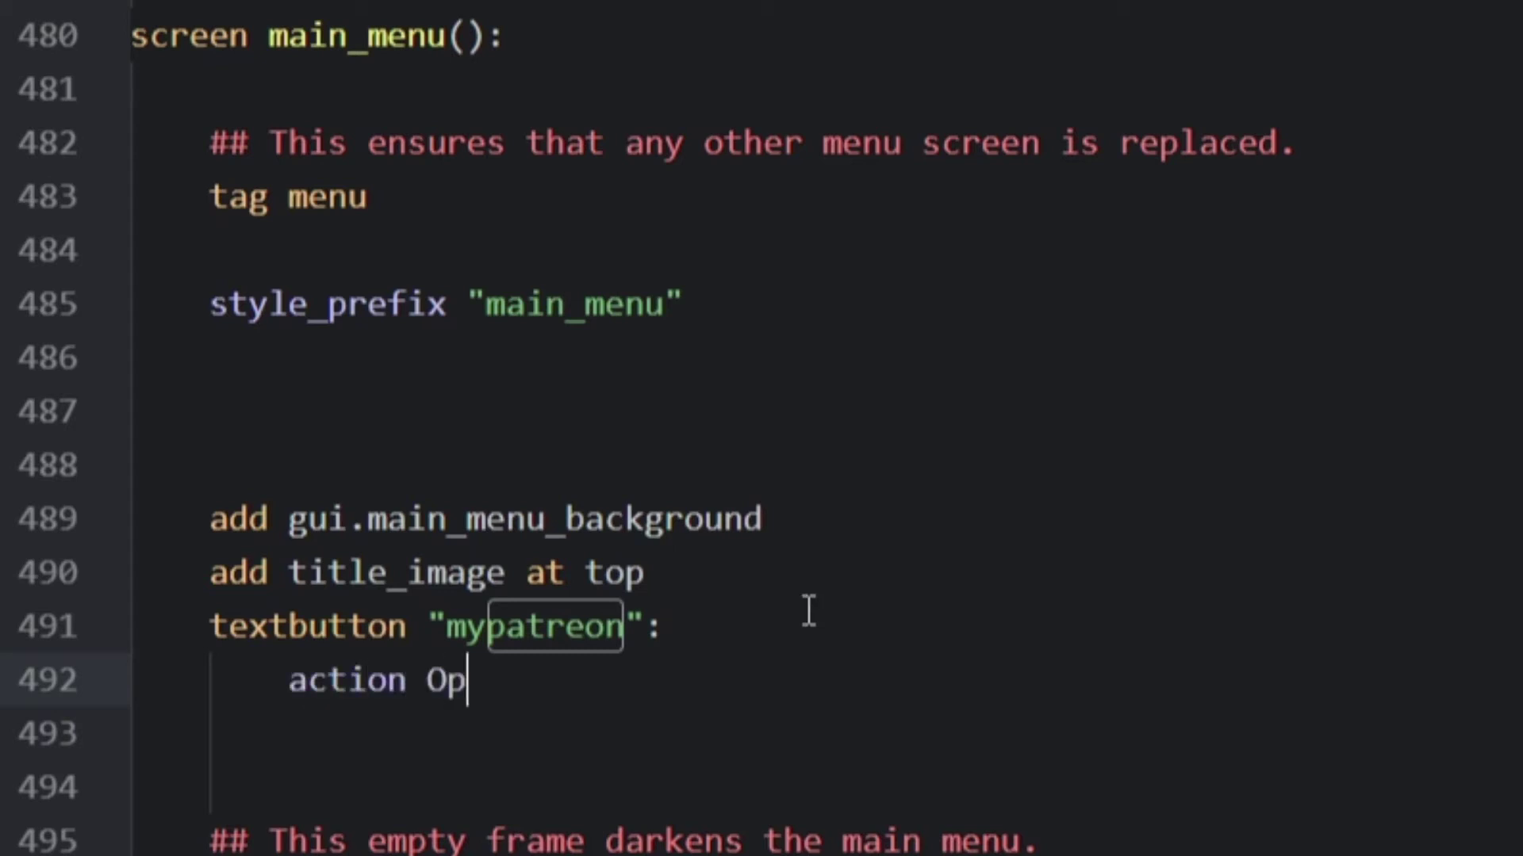
{"action": "type", "text": "enURL"}
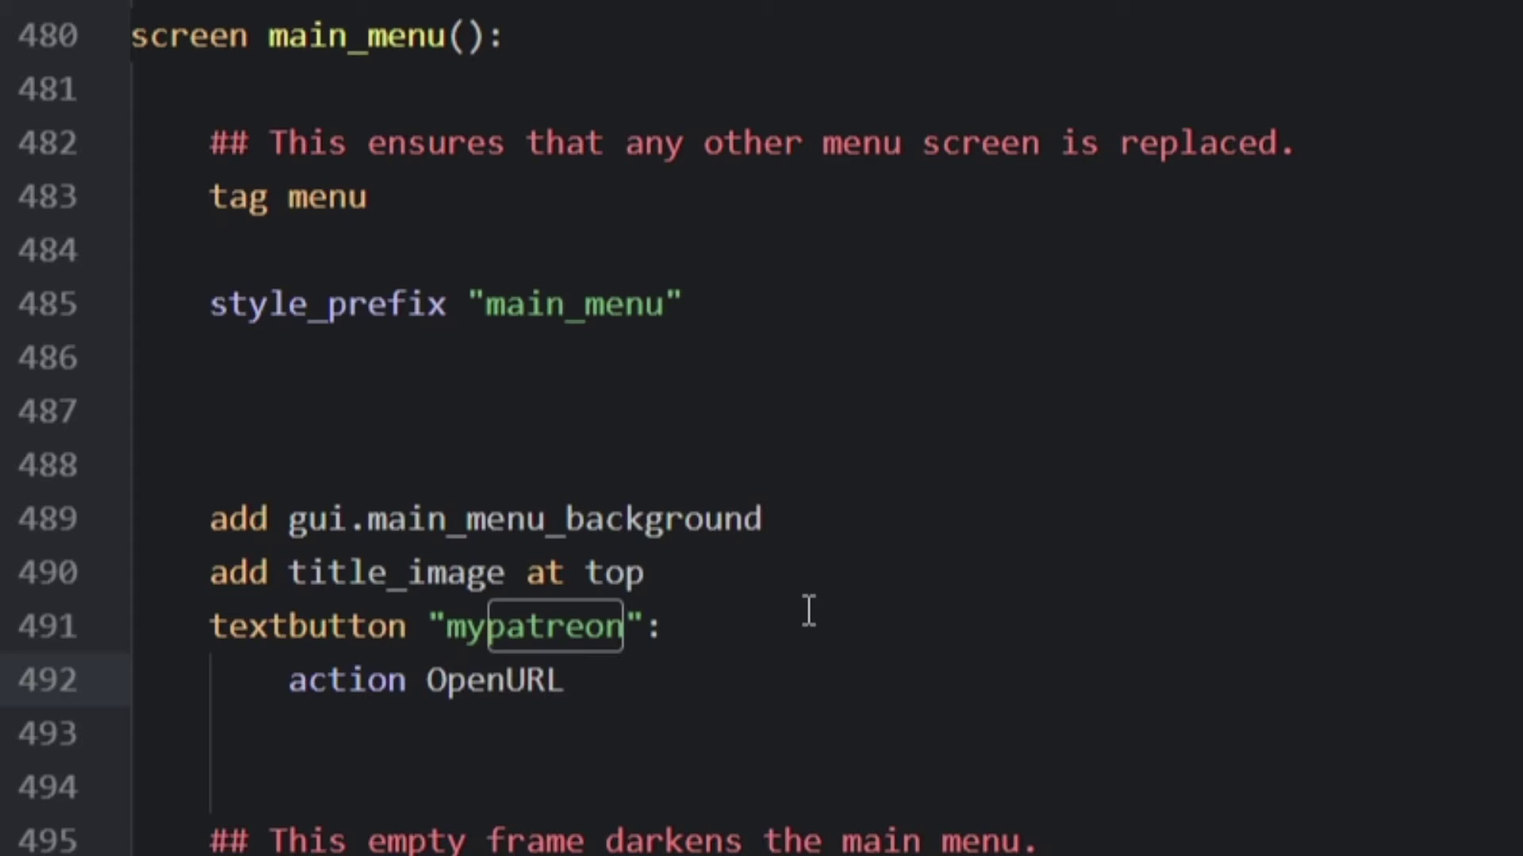
{"action": "type", "text": "(\""}
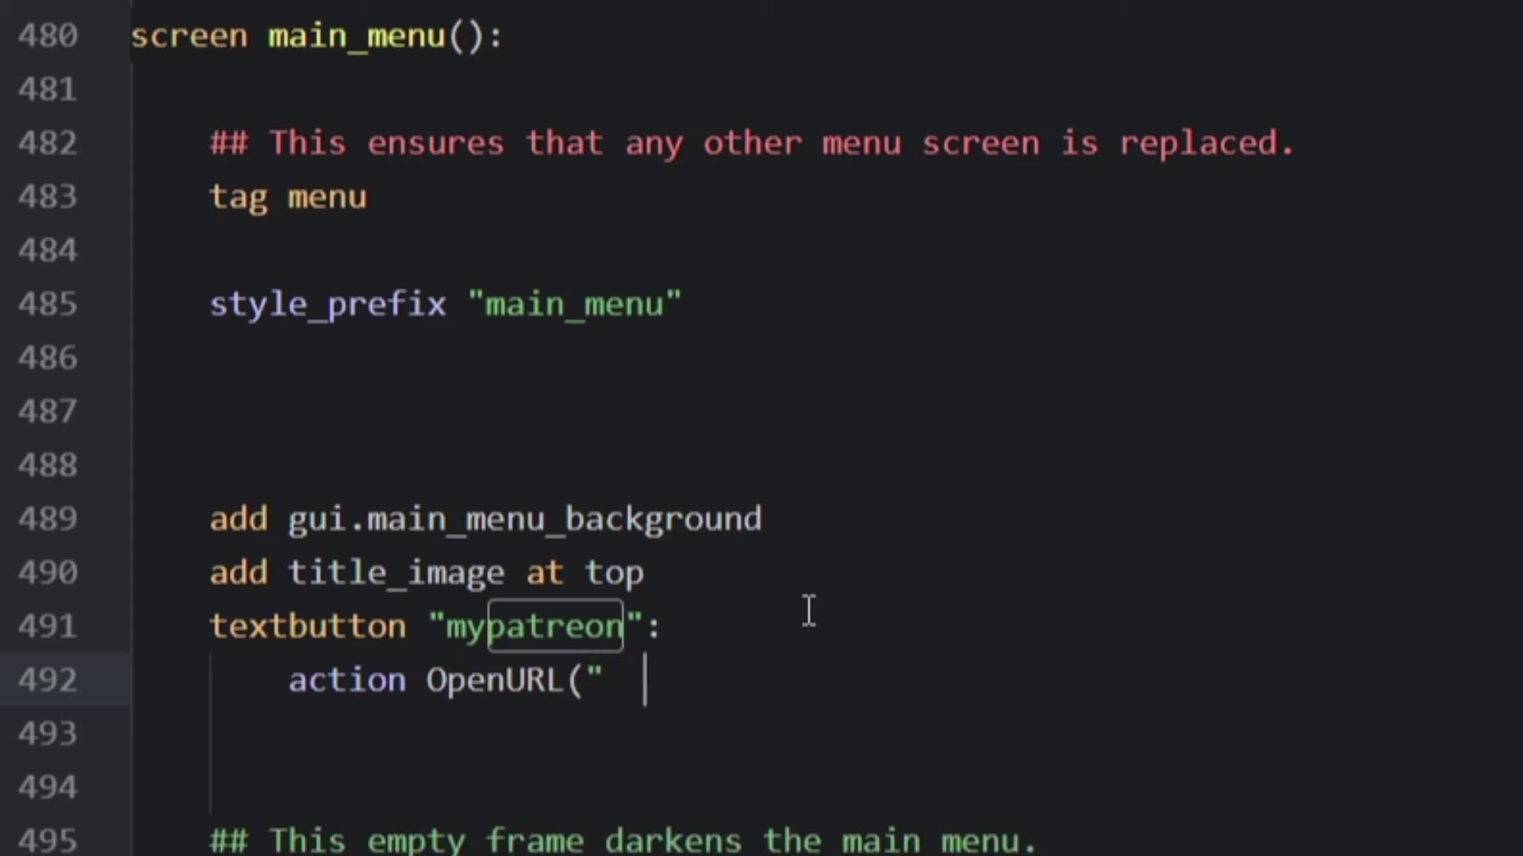
{"action": "type", "text": "     \")"}
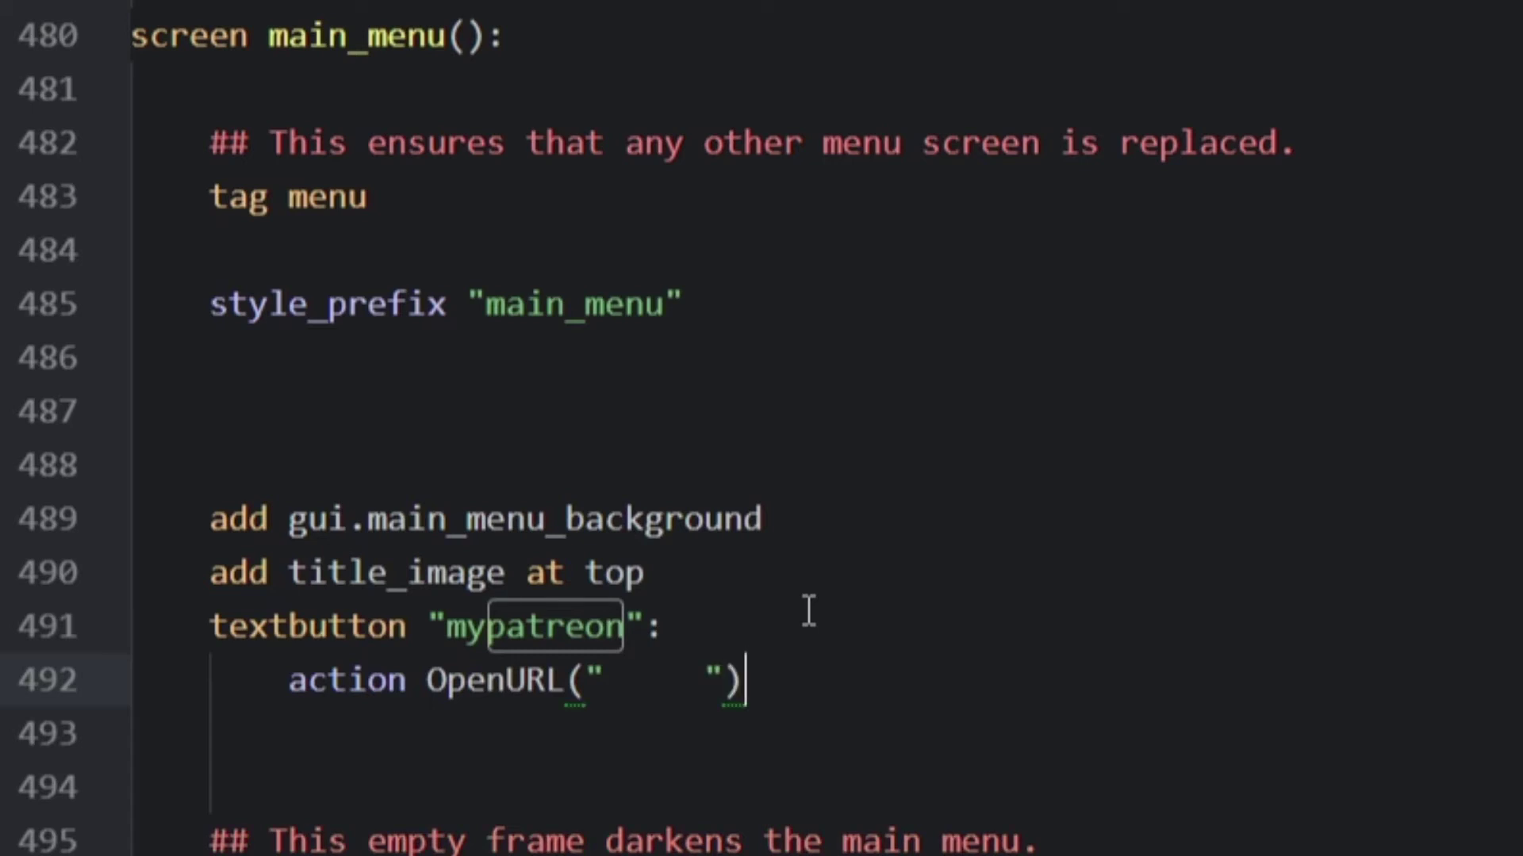
{"action": "key", "text": "Return"}
{"action": "type", "text": "at patreonbutton"}
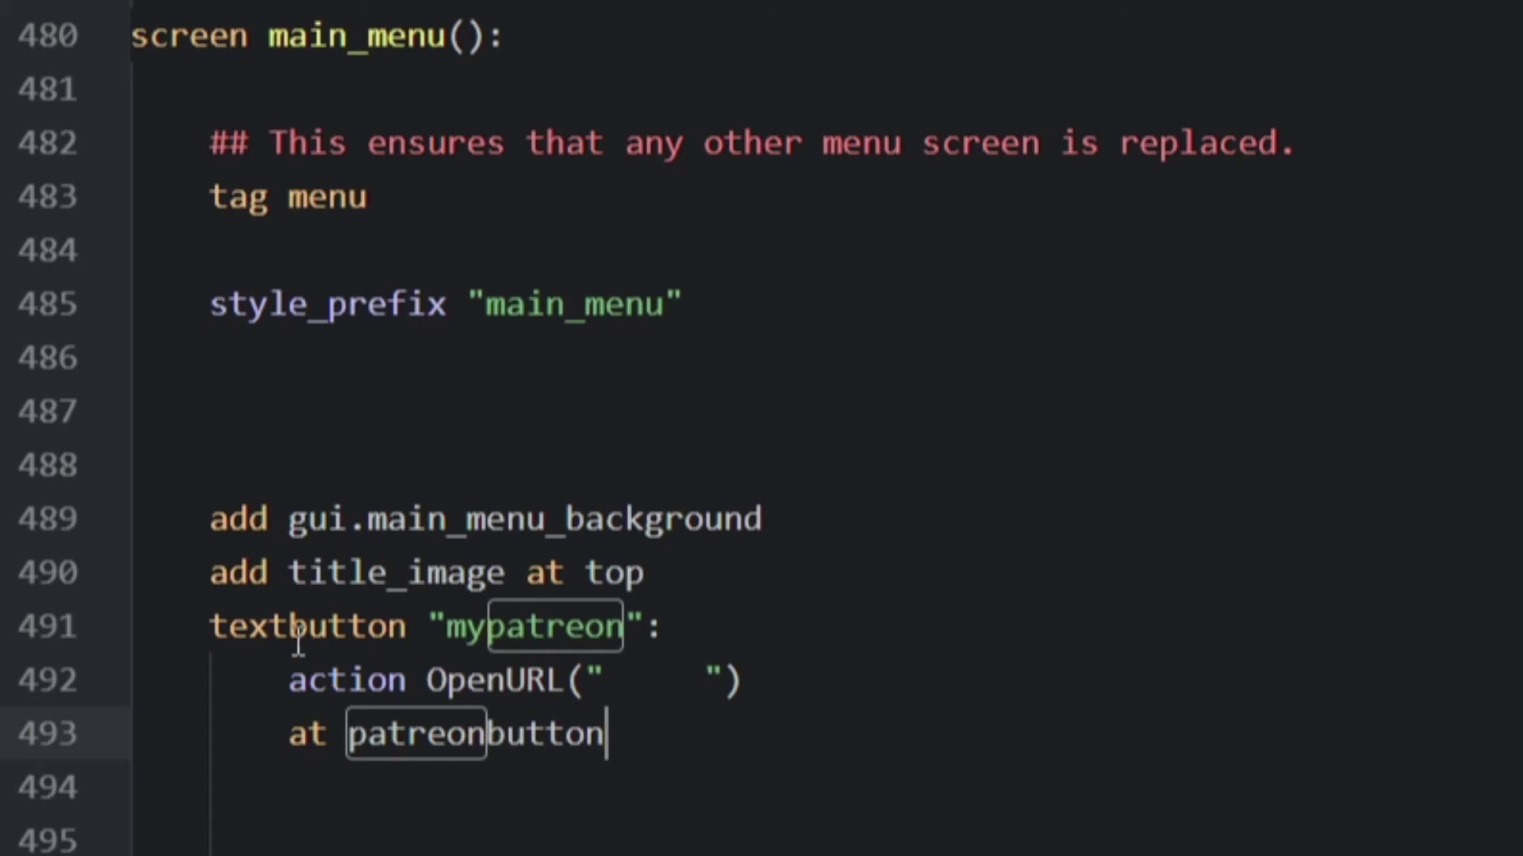
Replace the mypatreon textbutton's label to turn it into the Patreon imagebutton
{"action": "left_click_drag", "start_coordinate": [287, 627], "coordinate": [207, 624]}
{"action": "type", "text": "image"}
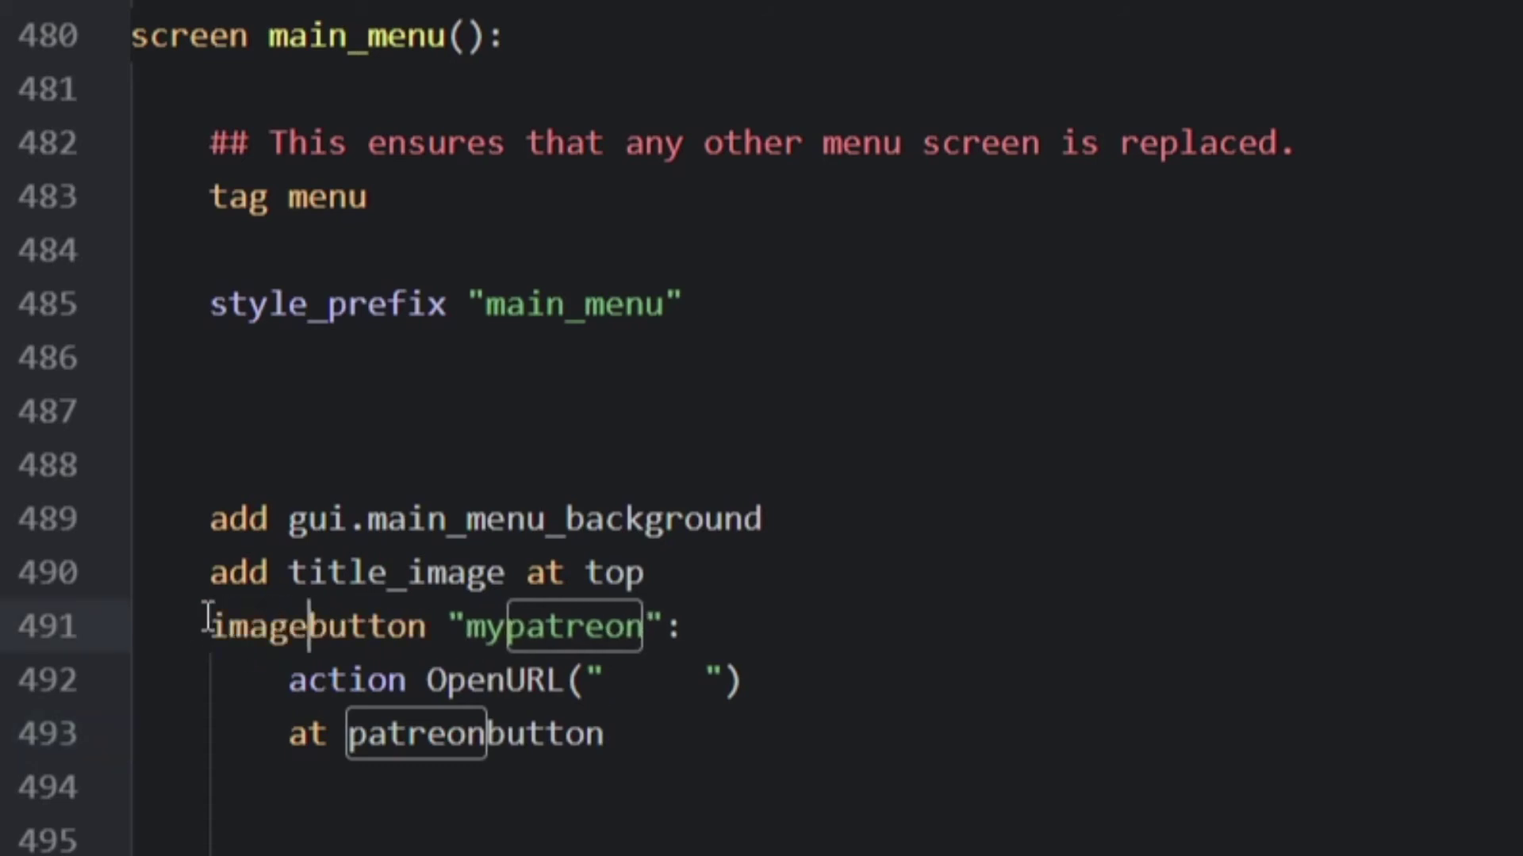
{"action": "left_click", "coordinate": [492, 674]}
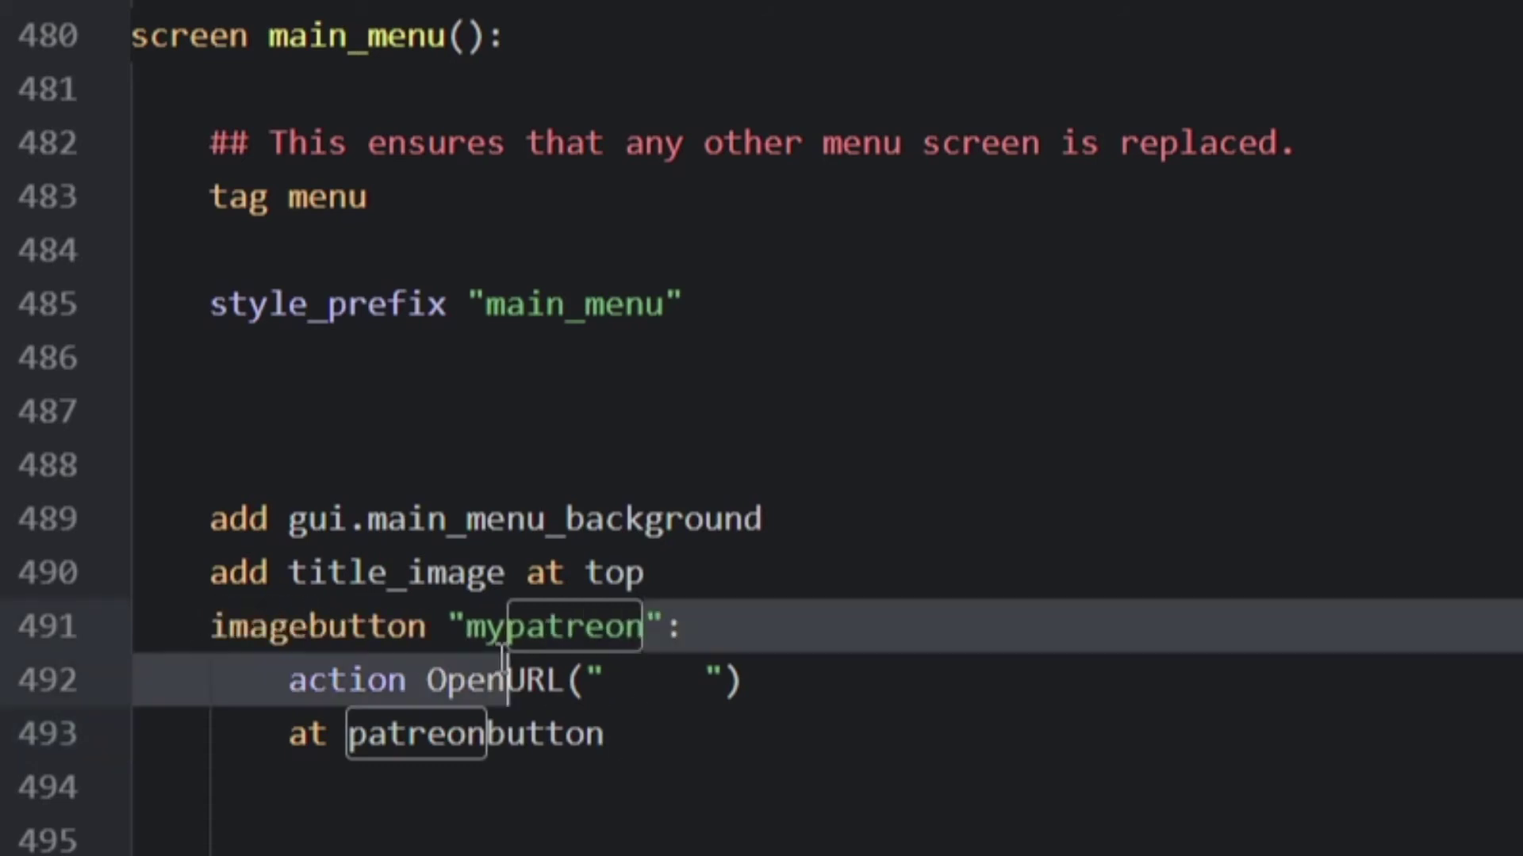
{"action": "double_click", "coordinate": [470, 626]}
{"action": "type", "text": "gui/patreon_hover.png"}
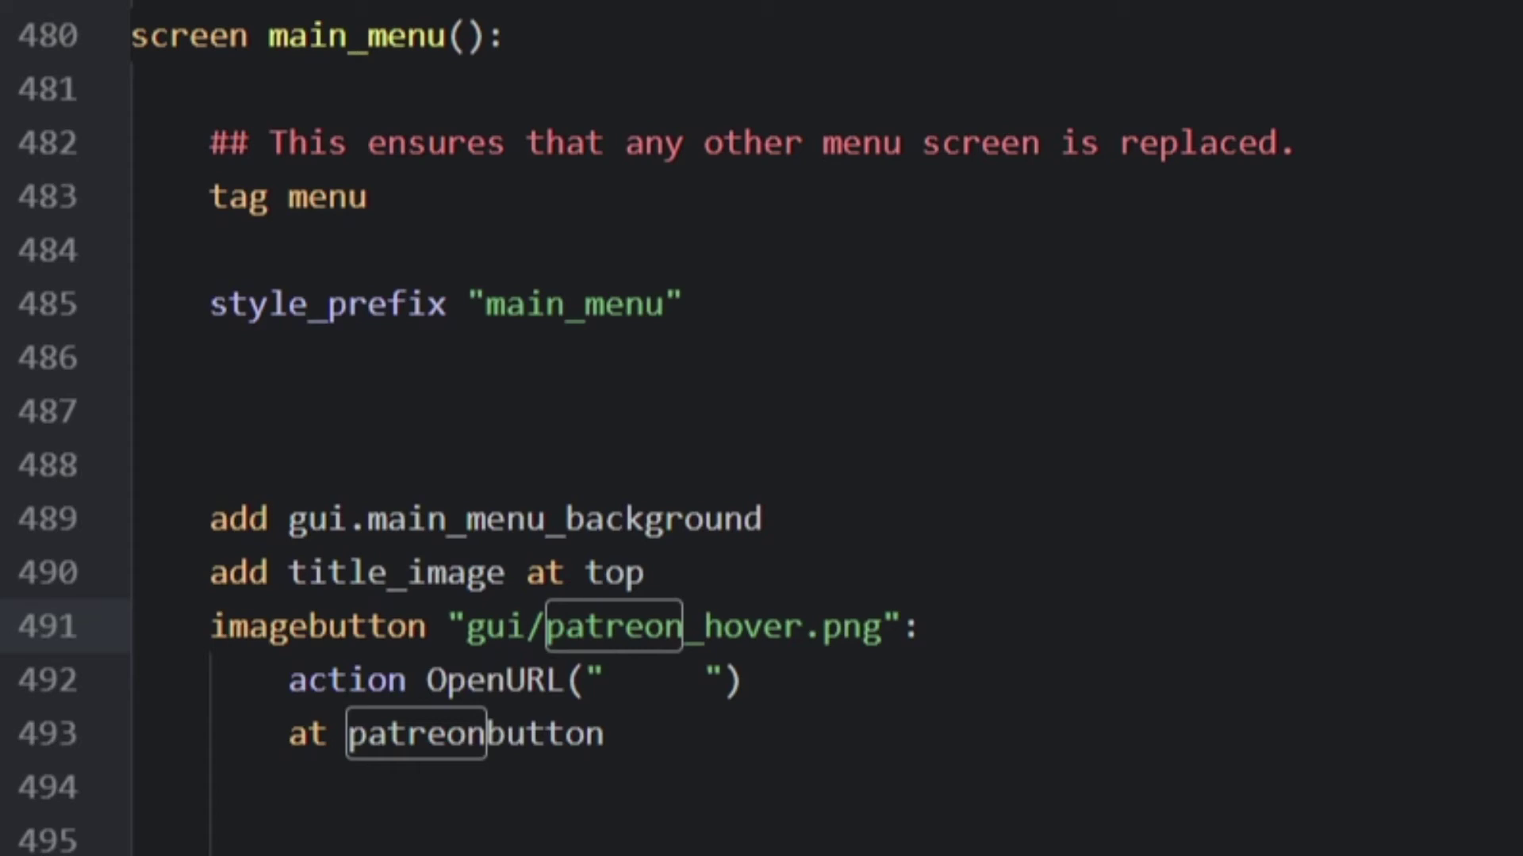
Remove 'hover' from the image file name and prefix the path with 'auto'
{"action": "left_click", "coordinate": [704, 626]}
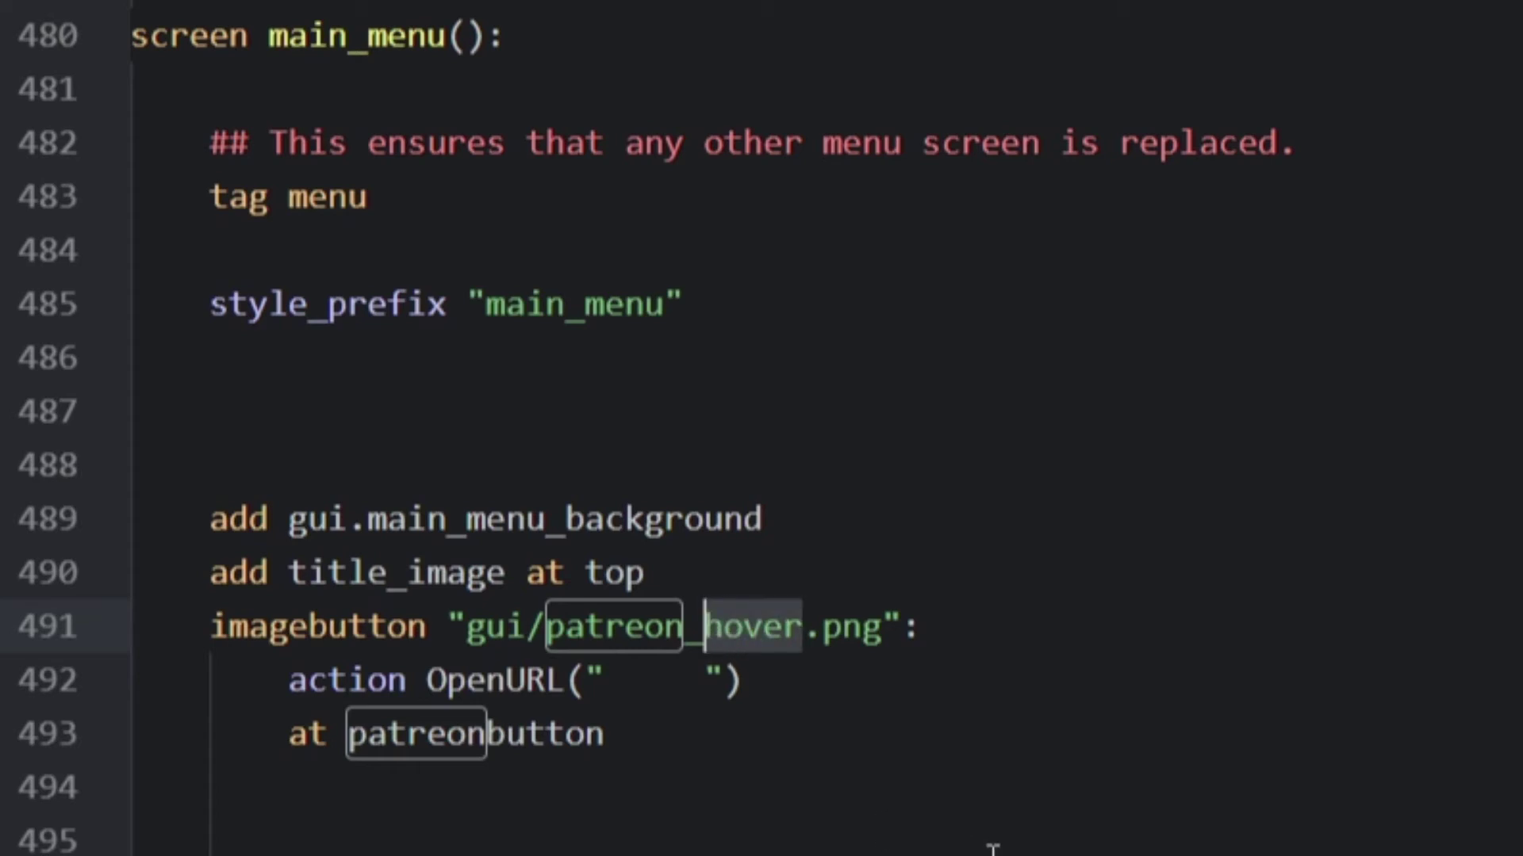
{"action": "key", "text": "ctrl+Delete"}
{"action": "type", "text": "%s"}
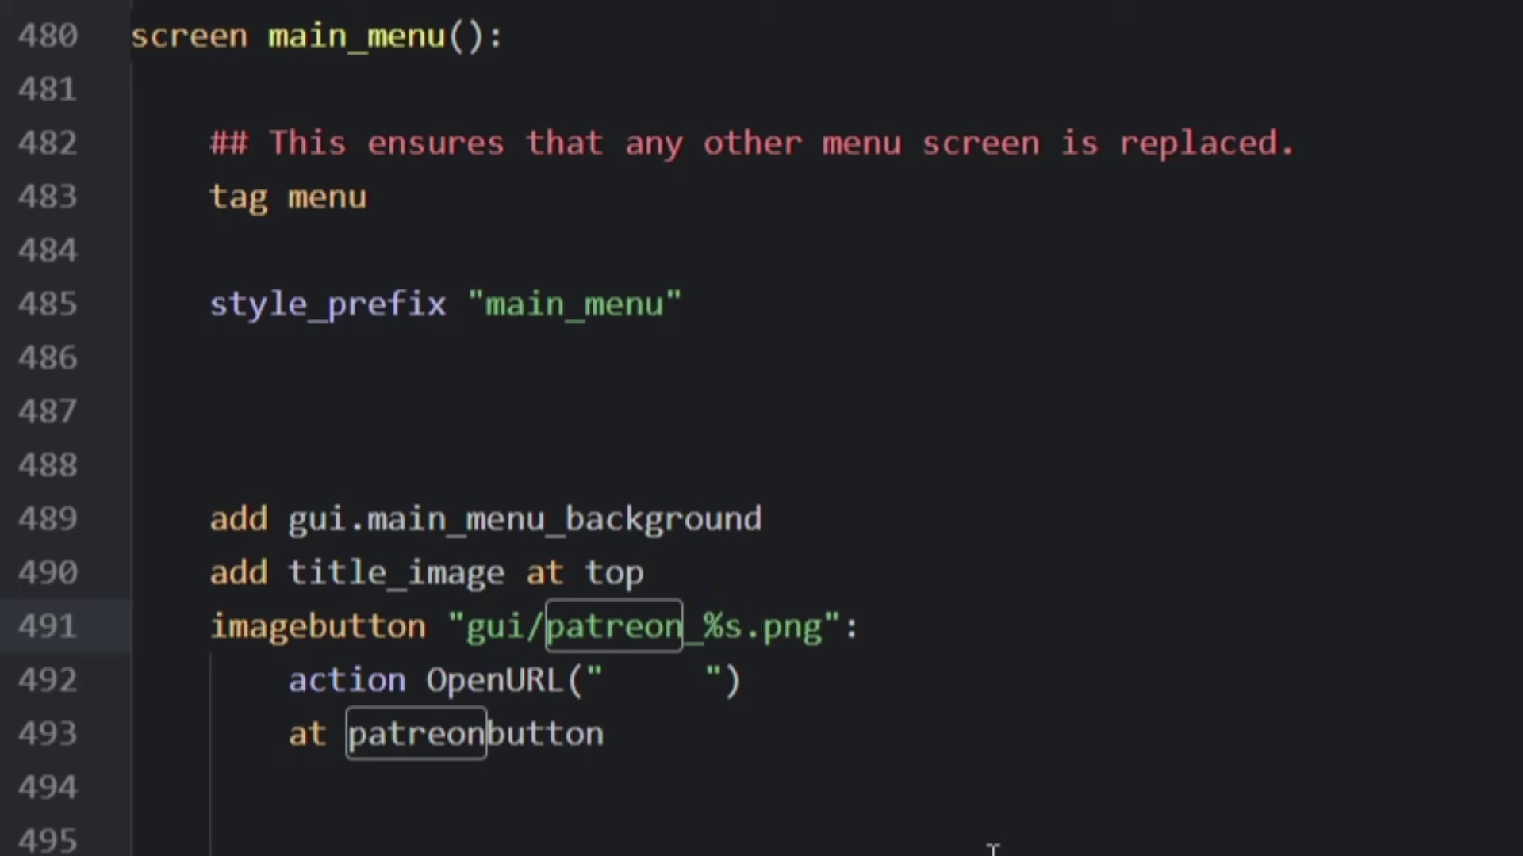
{"action": "left_click", "coordinate": [999, 750]}
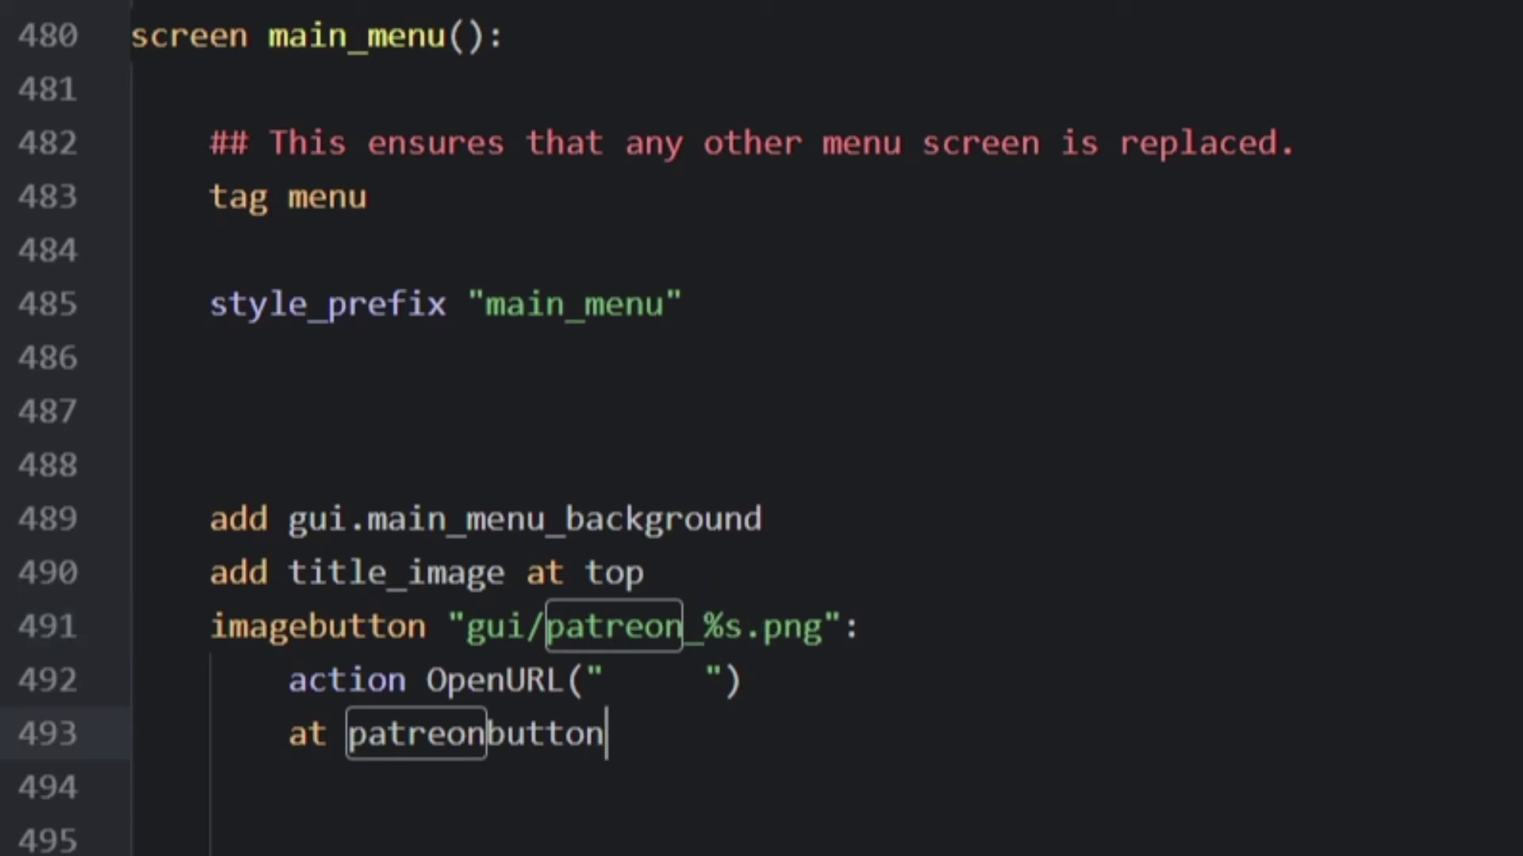
{"action": "left_click", "coordinate": [441, 627]}
{"action": "type", "text": "aut"}
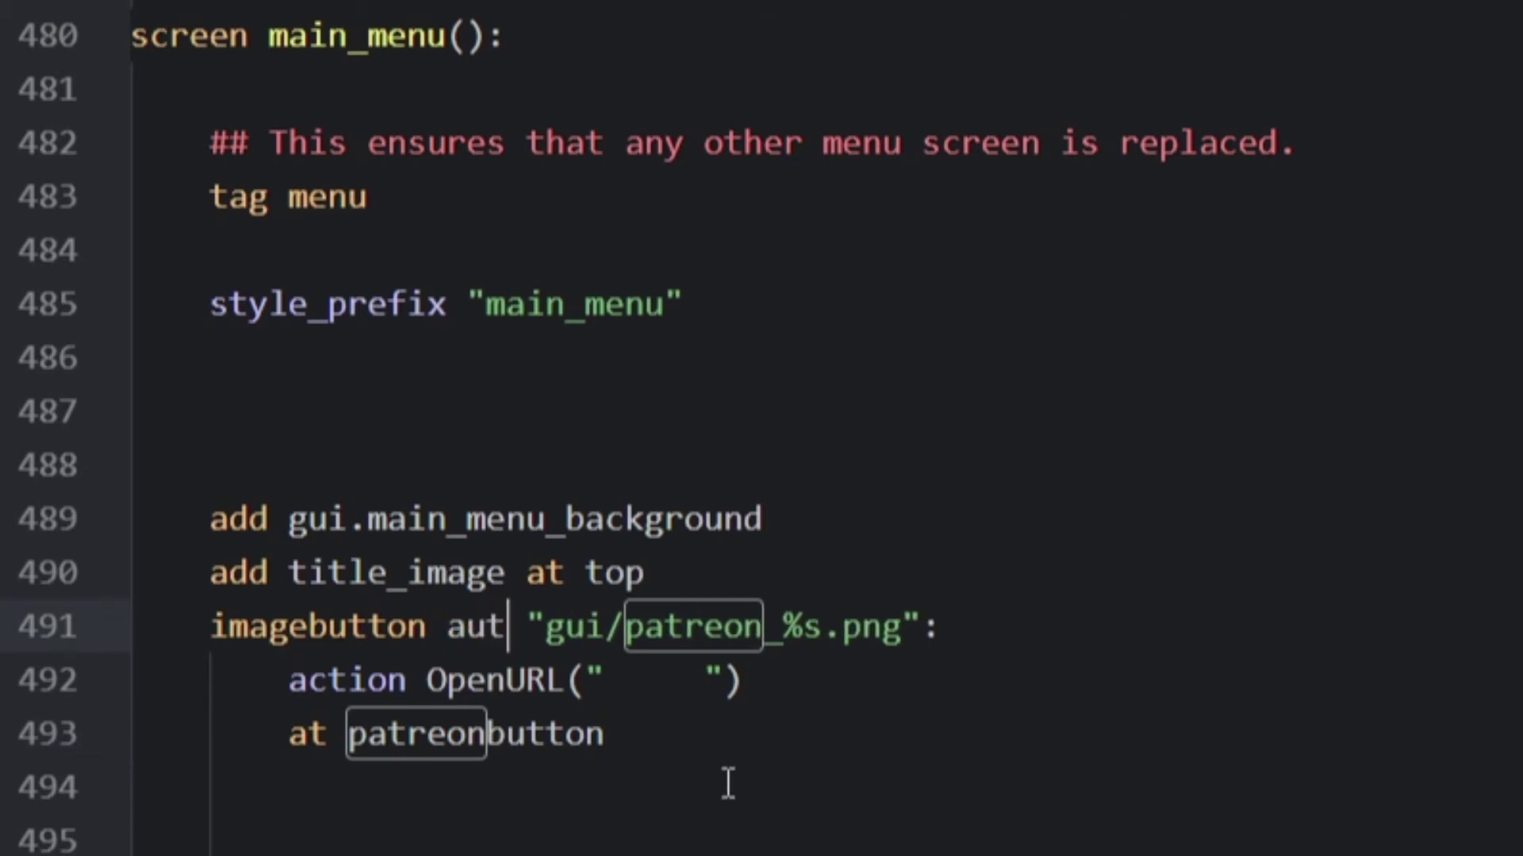
{"action": "type", "text": "o"}
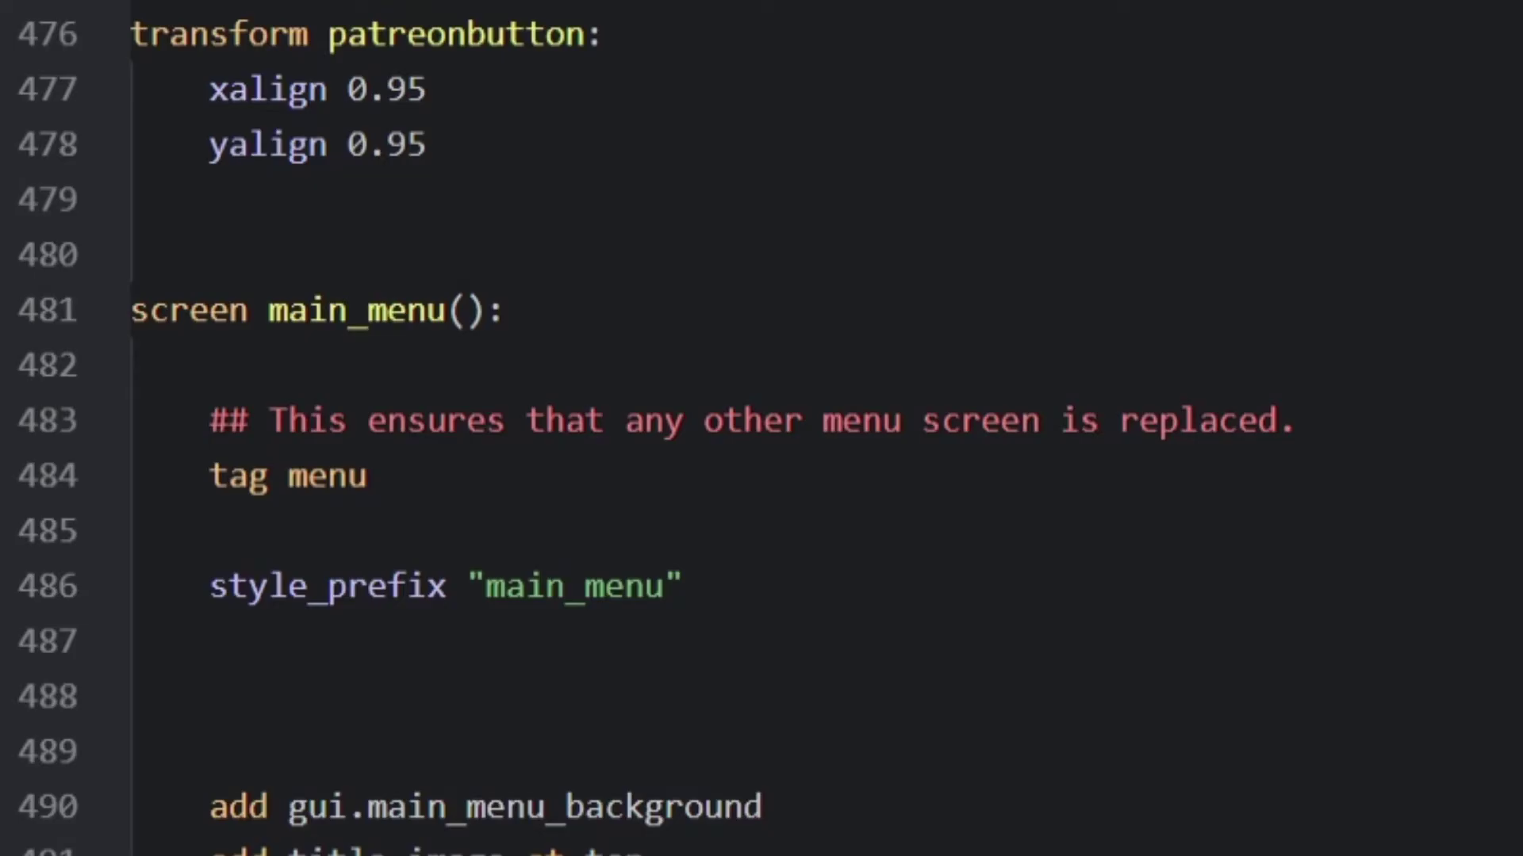
Change the patreonbutton transform's yalign from 0.95 to 1.4
{"action": "left_click", "coordinate": [839, 148]}
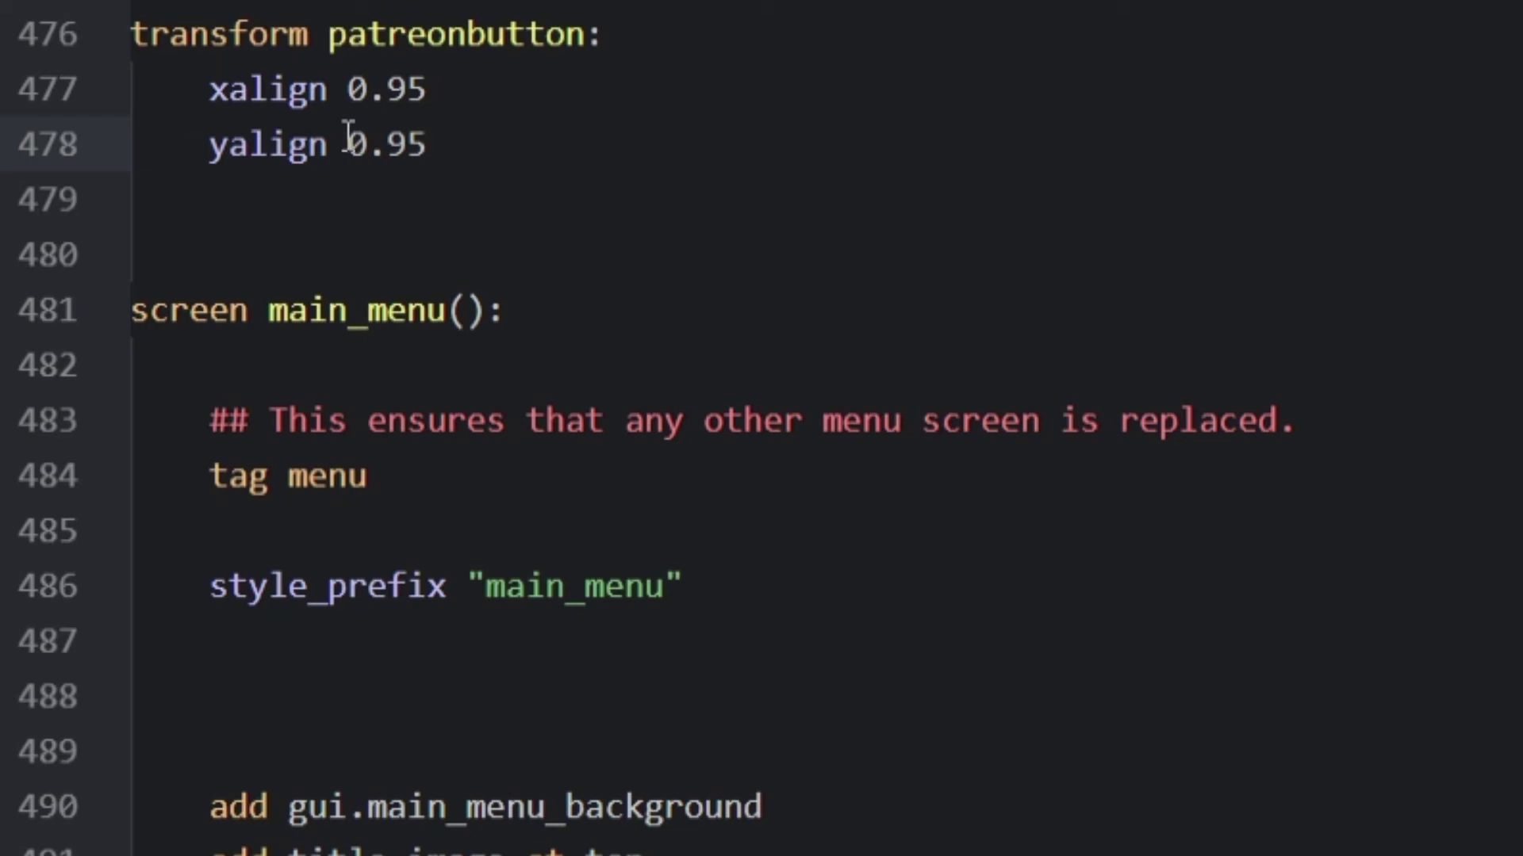
{"action": "left_click_drag", "start_coordinate": [357, 143], "coordinate": [455, 145]}
{"action": "type", "text": "1"}
{"action": "type", "text": ".4"}
{"action": "key", "text": "Return"}
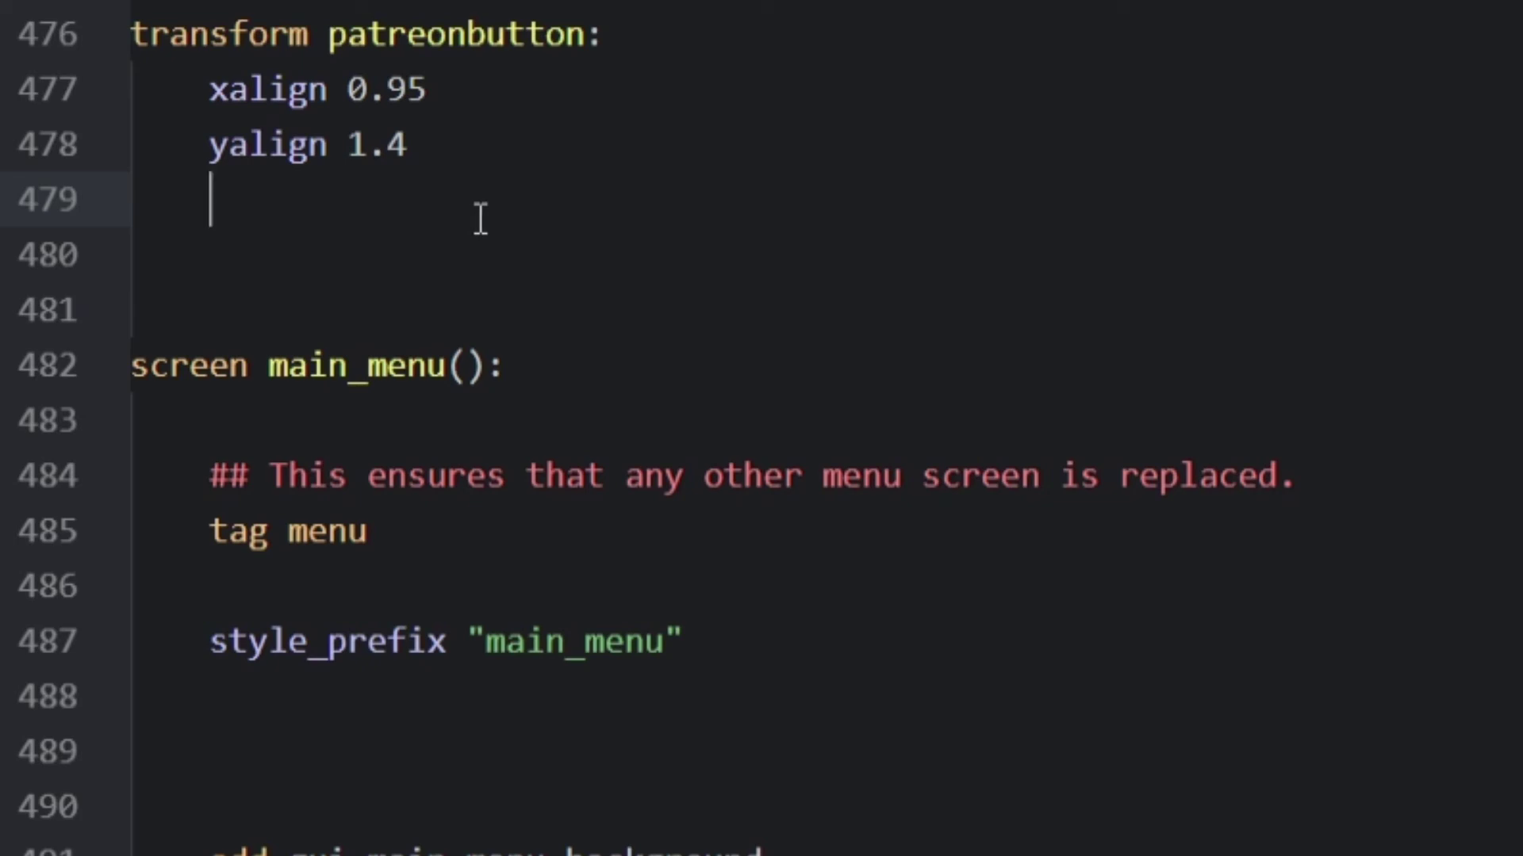
{"action": "type", "text": "on idl"}
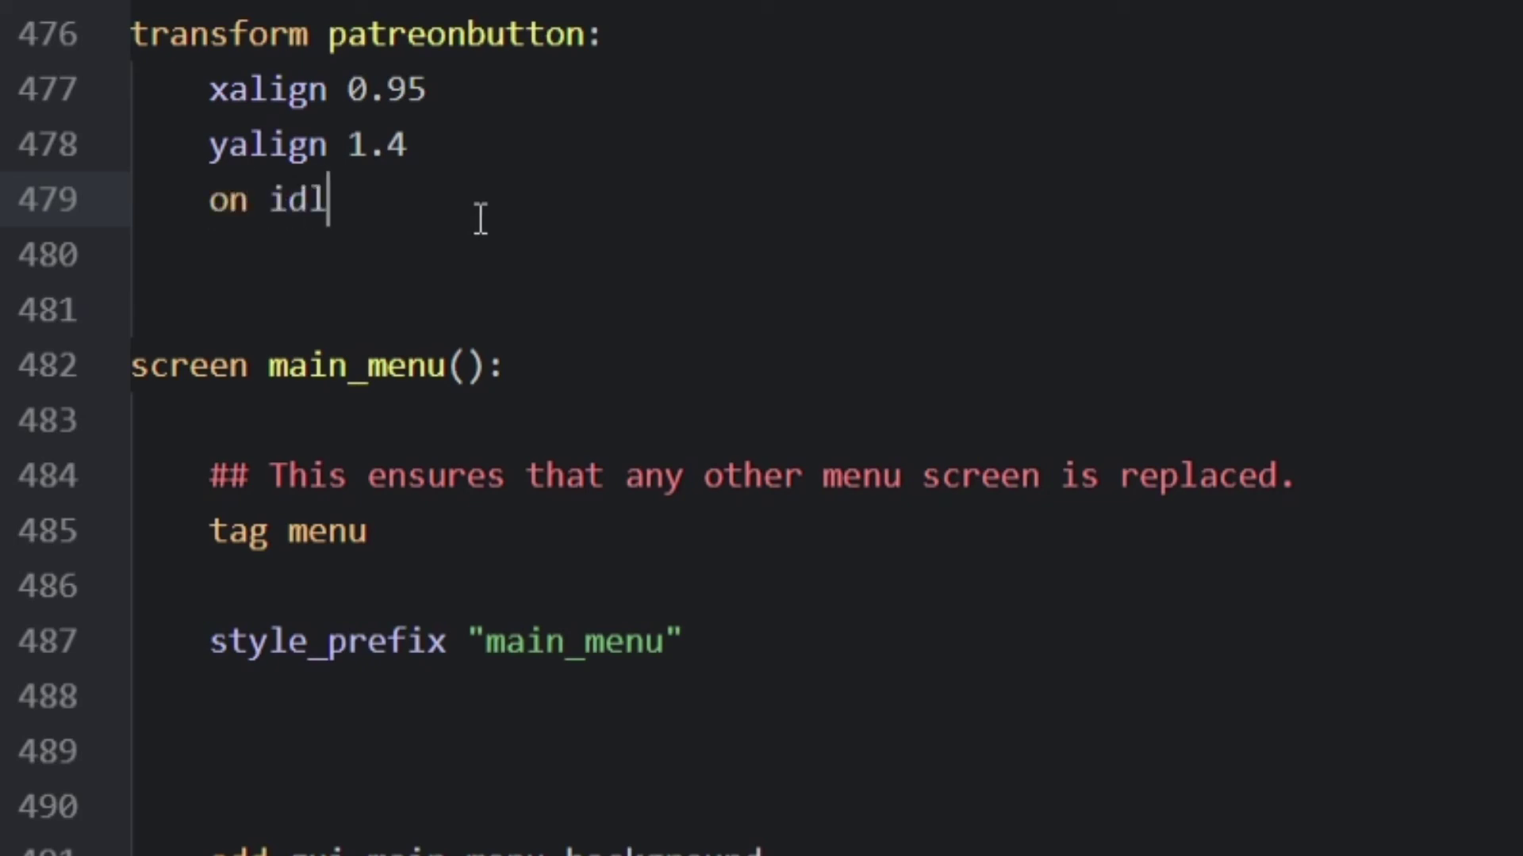
{"action": "type", "text": "e:"}
Add an 'on idle' block with 'easein 0.05 rotate 0' and start an 'on hover' block
{"action": "key", "text": "Return"}
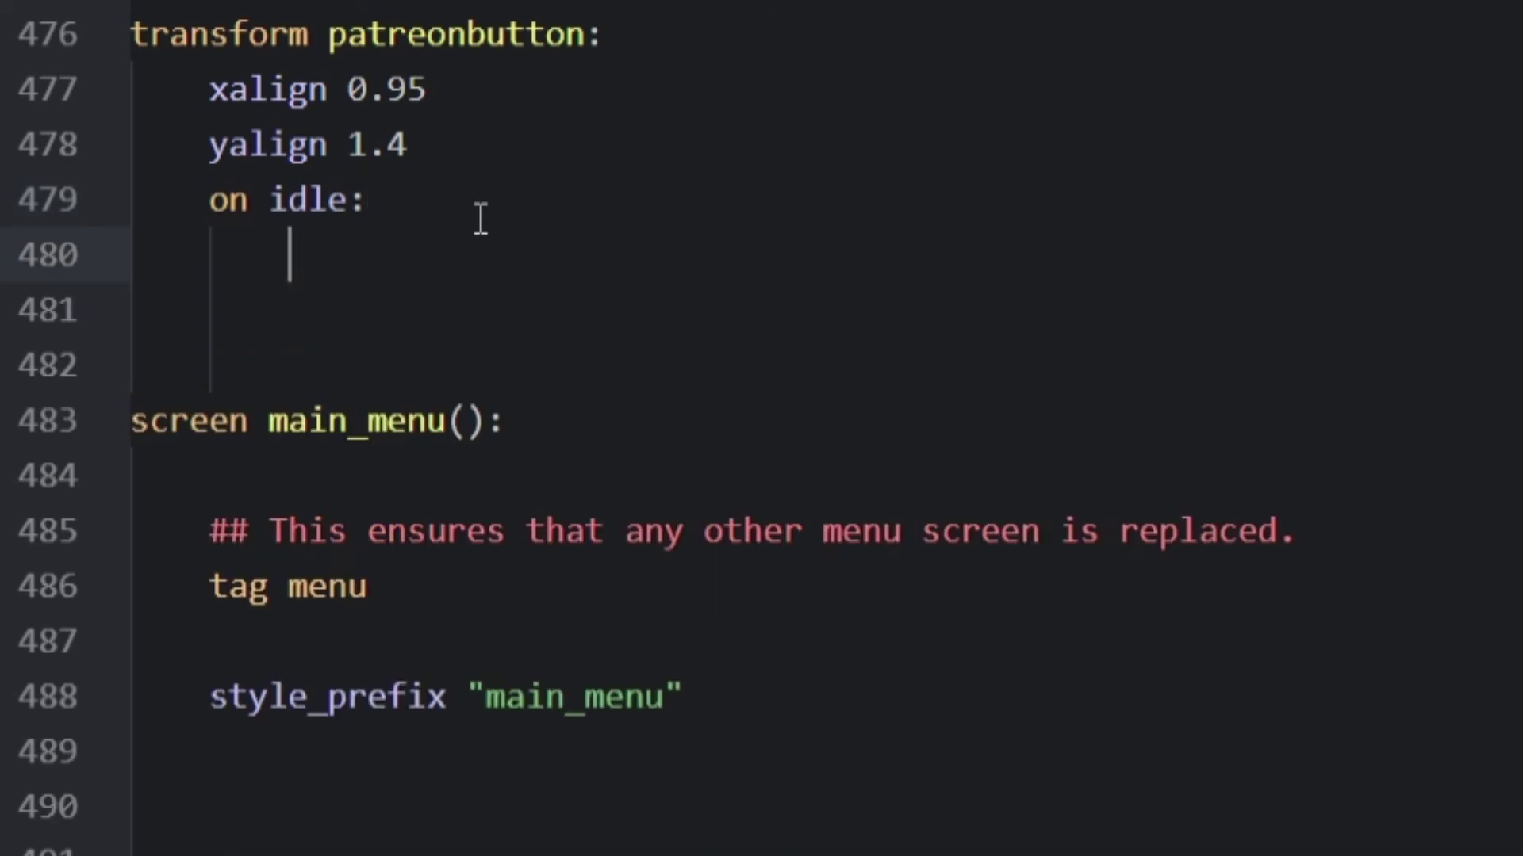
{"action": "type", "text": "e"}
{"action": "type", "text": "asein 0.05 "}
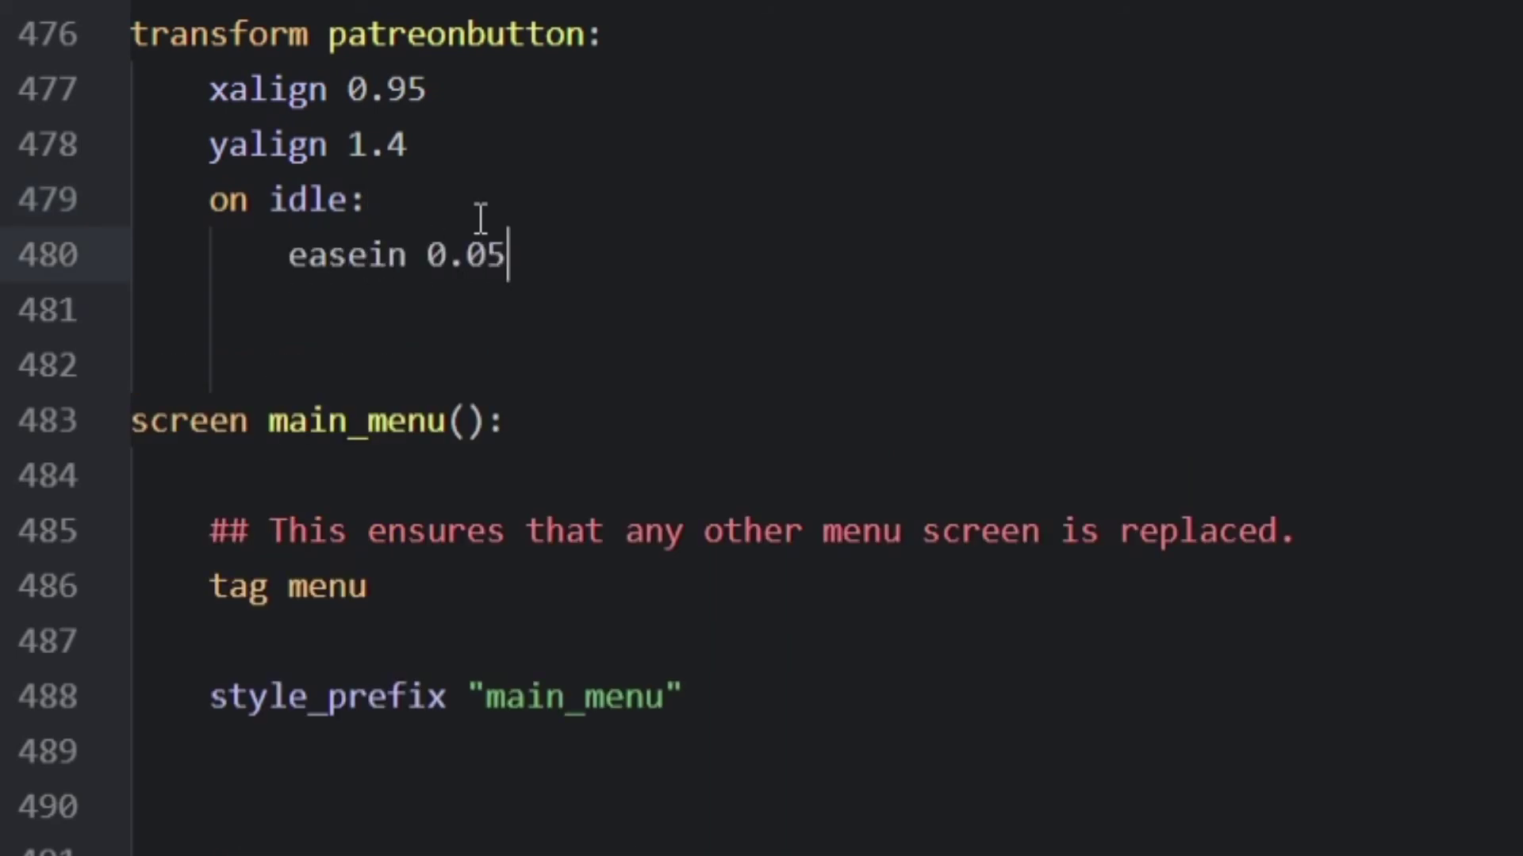
{"action": "type", "text": "rotate 0"}
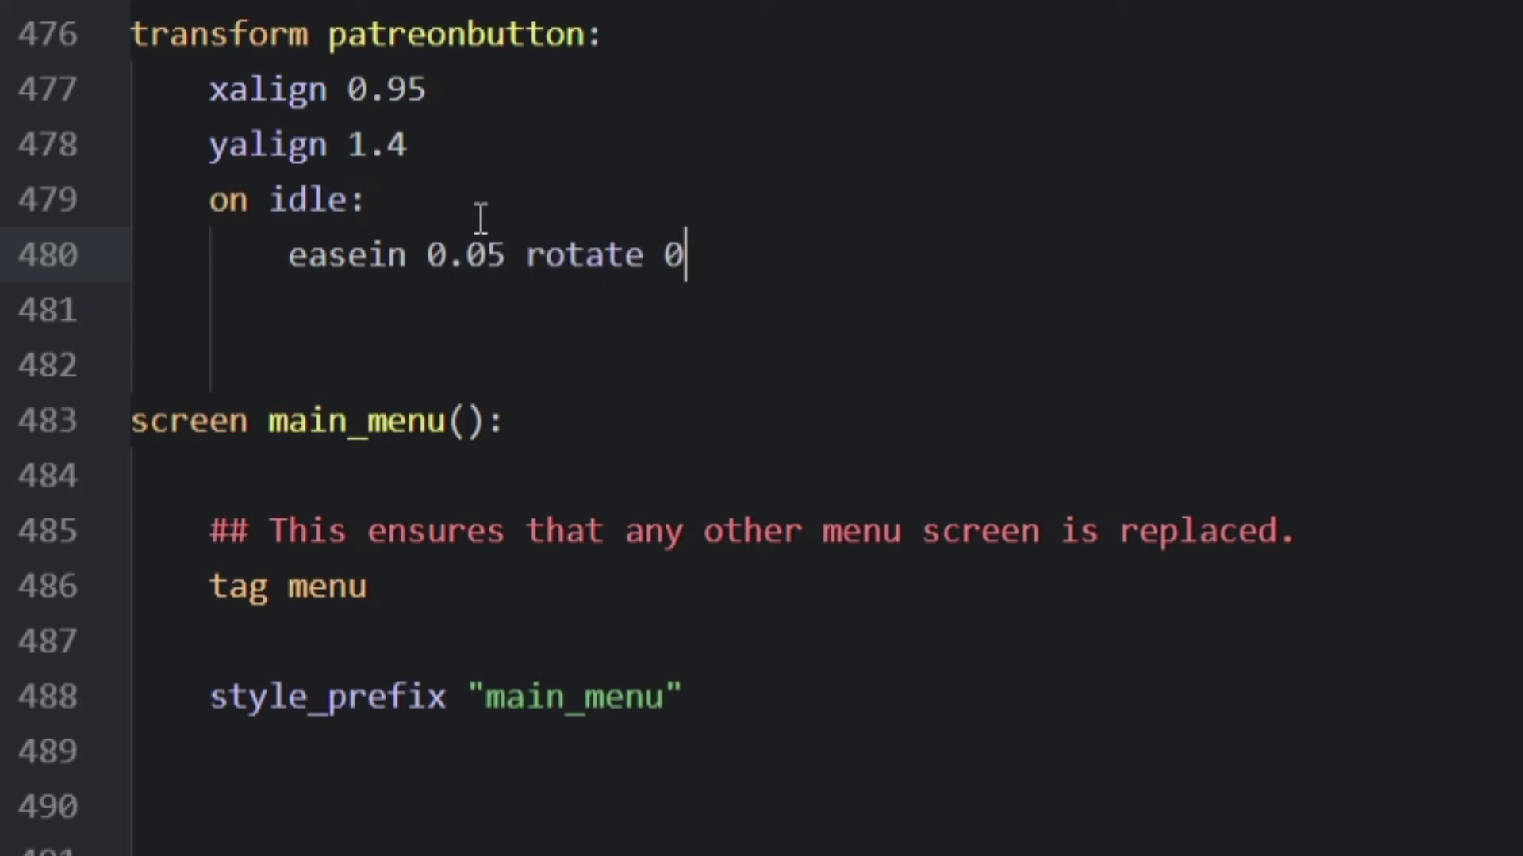
{"action": "key", "text": "Return"}
{"action": "key", "text": "BackSpace"}
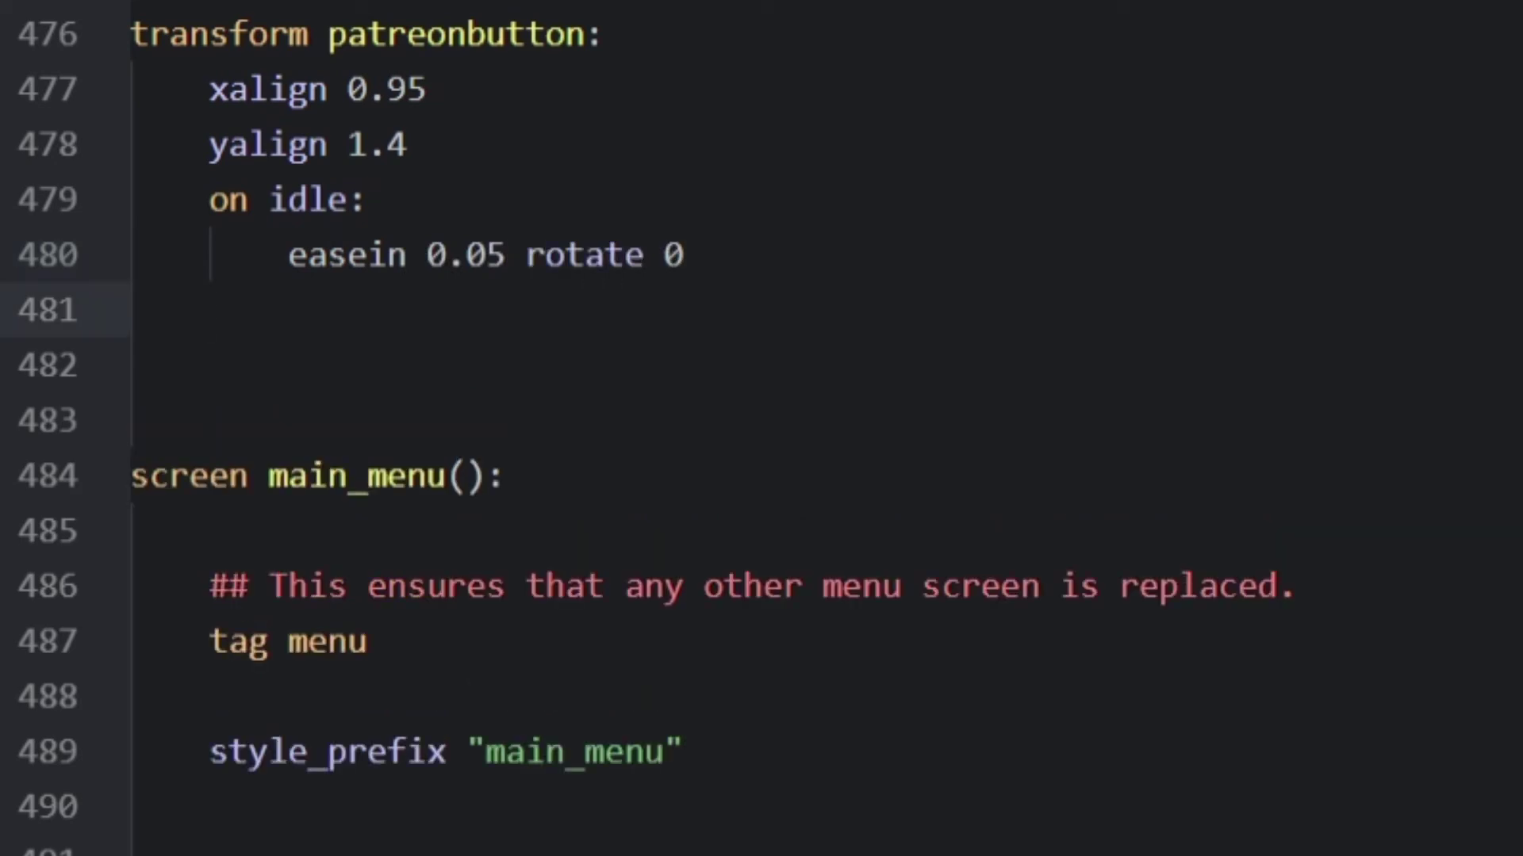
{"action": "type", "text": "on hover:"}
{"action": "key", "text": "Return"}
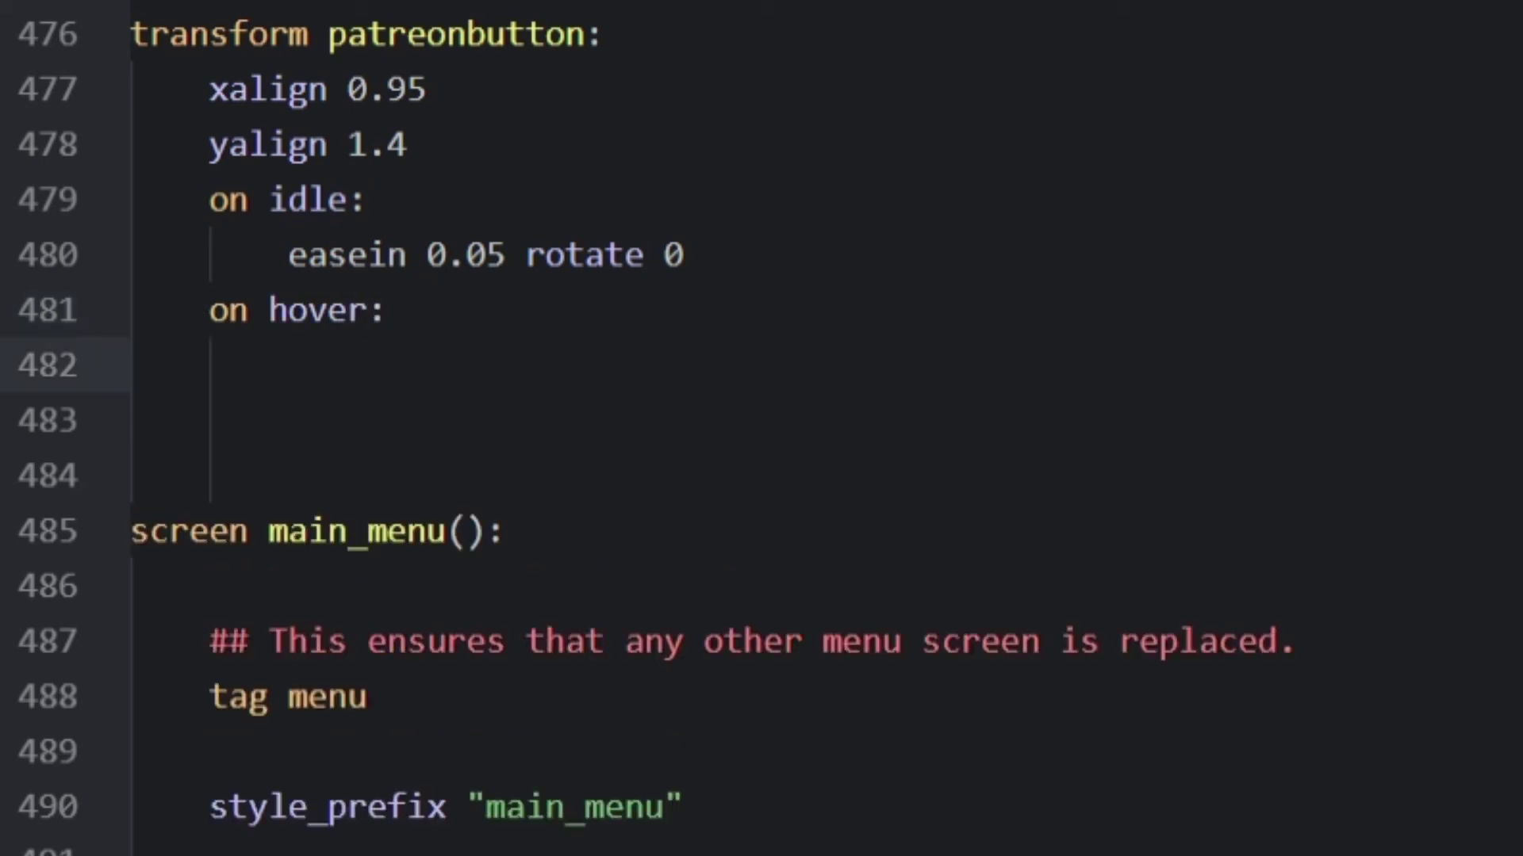
{"action": "type", "text": "rotate 0 easein 0.05 rotate 10"}
Fill 'on hover' with rotate 0, then easein 0.05 rotations to 10, -8, 6, -4, 0
{"action": "key", "text": "ctrl+v"}
{"action": "key", "text": "ctrl+v"}
{"action": "key", "text": "ctrl+v"}
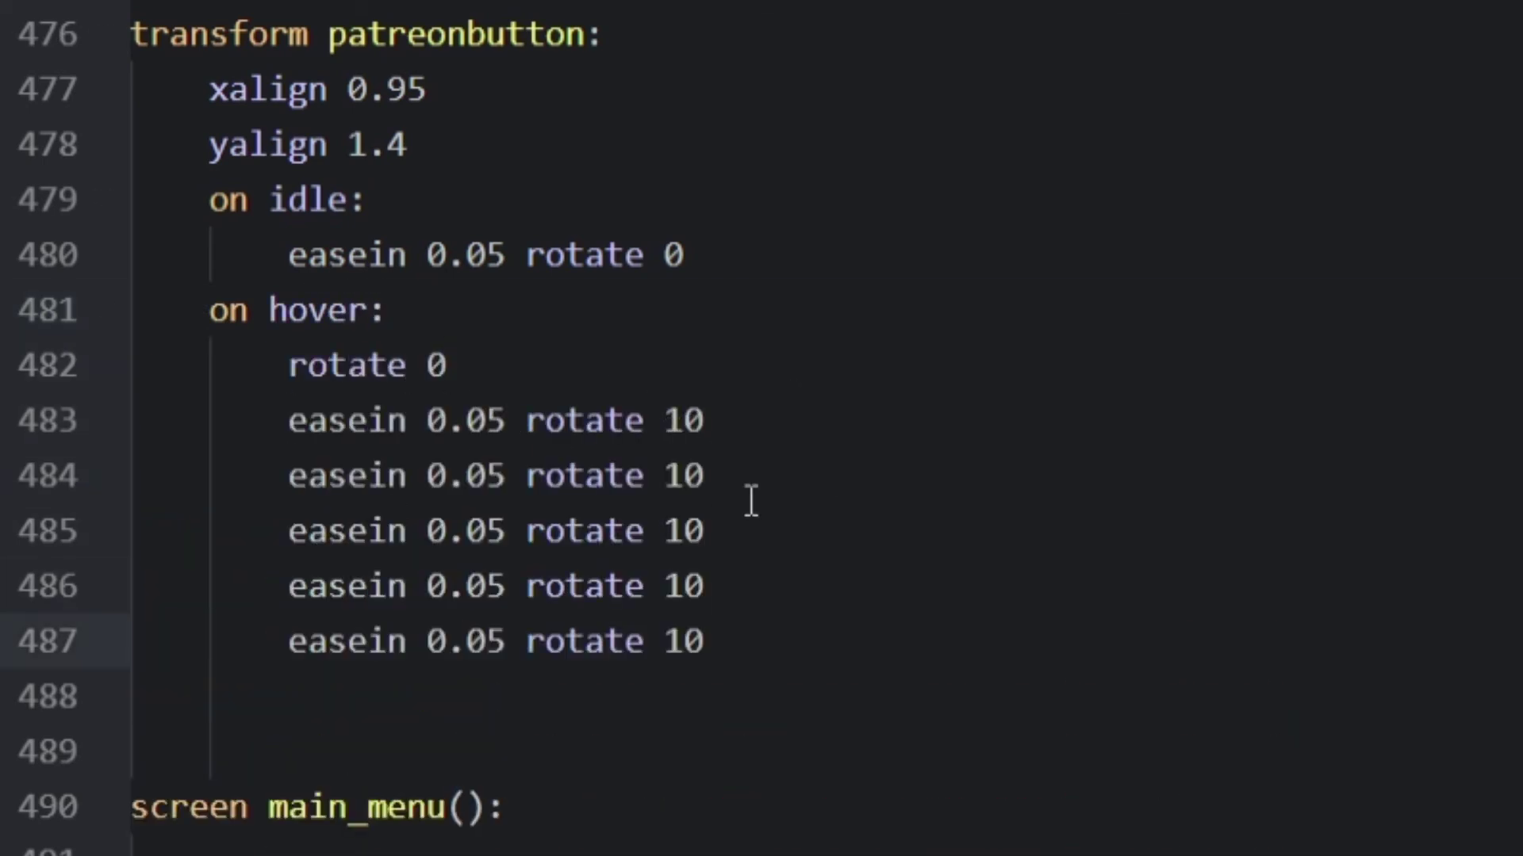
{"action": "left_click", "coordinate": [748, 500]}
{"action": "key", "text": "BackSpace"}
{"action": "key", "text": "BackSpace"}
{"action": "type", "text": "-8"}
{"action": "key", "text": "Down"}
{"action": "key", "text": "BackSpace"}
{"action": "key", "text": "BackSpace"}
{"action": "type", "text": "0"}
{"action": "left_click", "coordinate": [956, 703]}
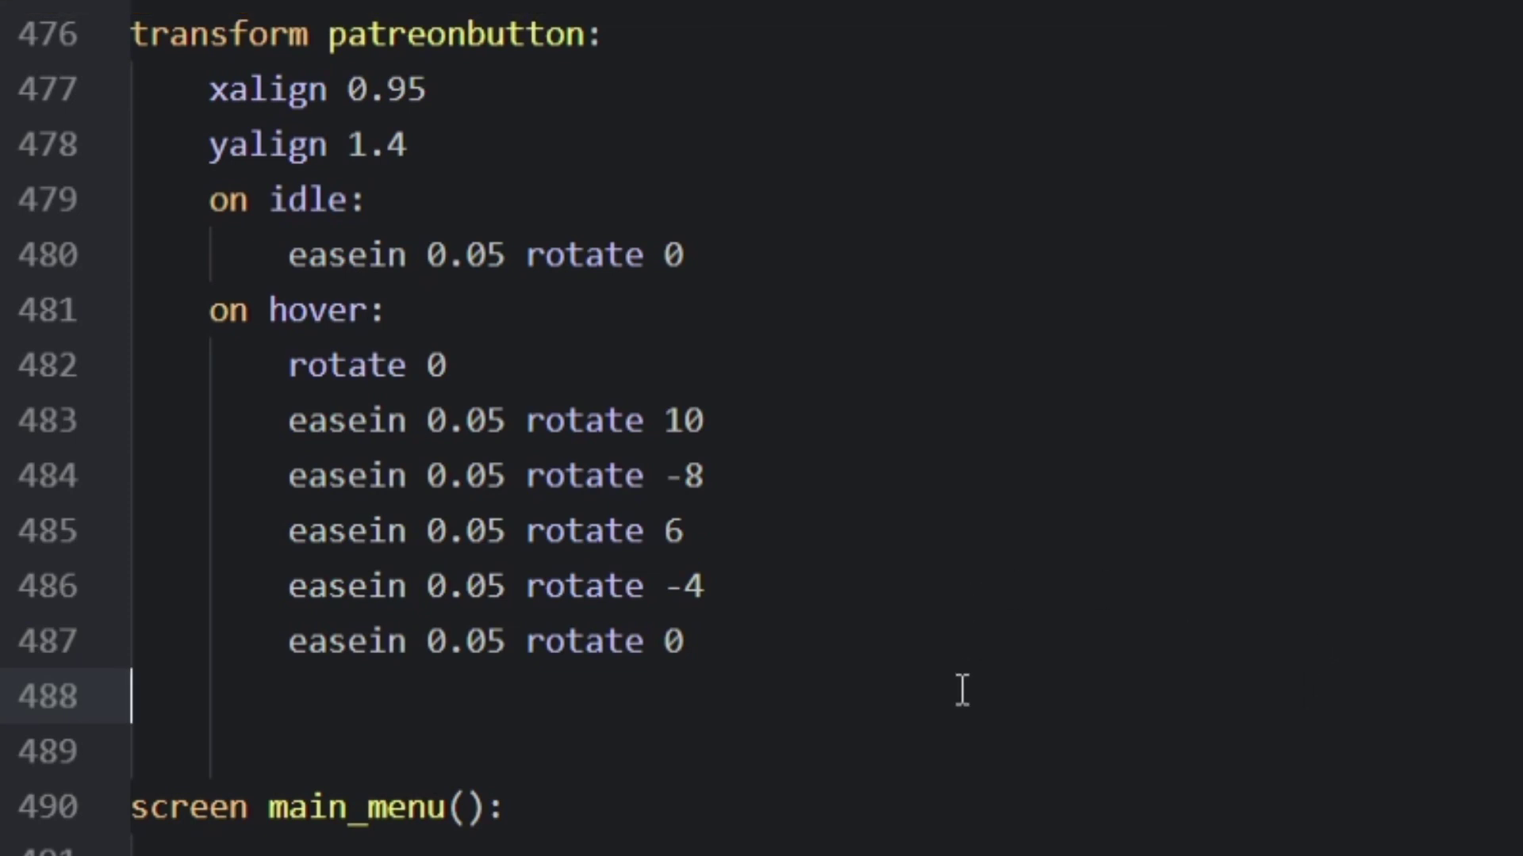
{"action": "scroll", "coordinate": [967, 660], "scroll_direction": "down", "scroll_amount": 7}
Add 'hover_sound "audio/hoverbutton.ogg"' on a new line under focus_mask True
{"action": "left_click", "coordinate": [1092, 474]}
{"action": "key", "text": "Return"}
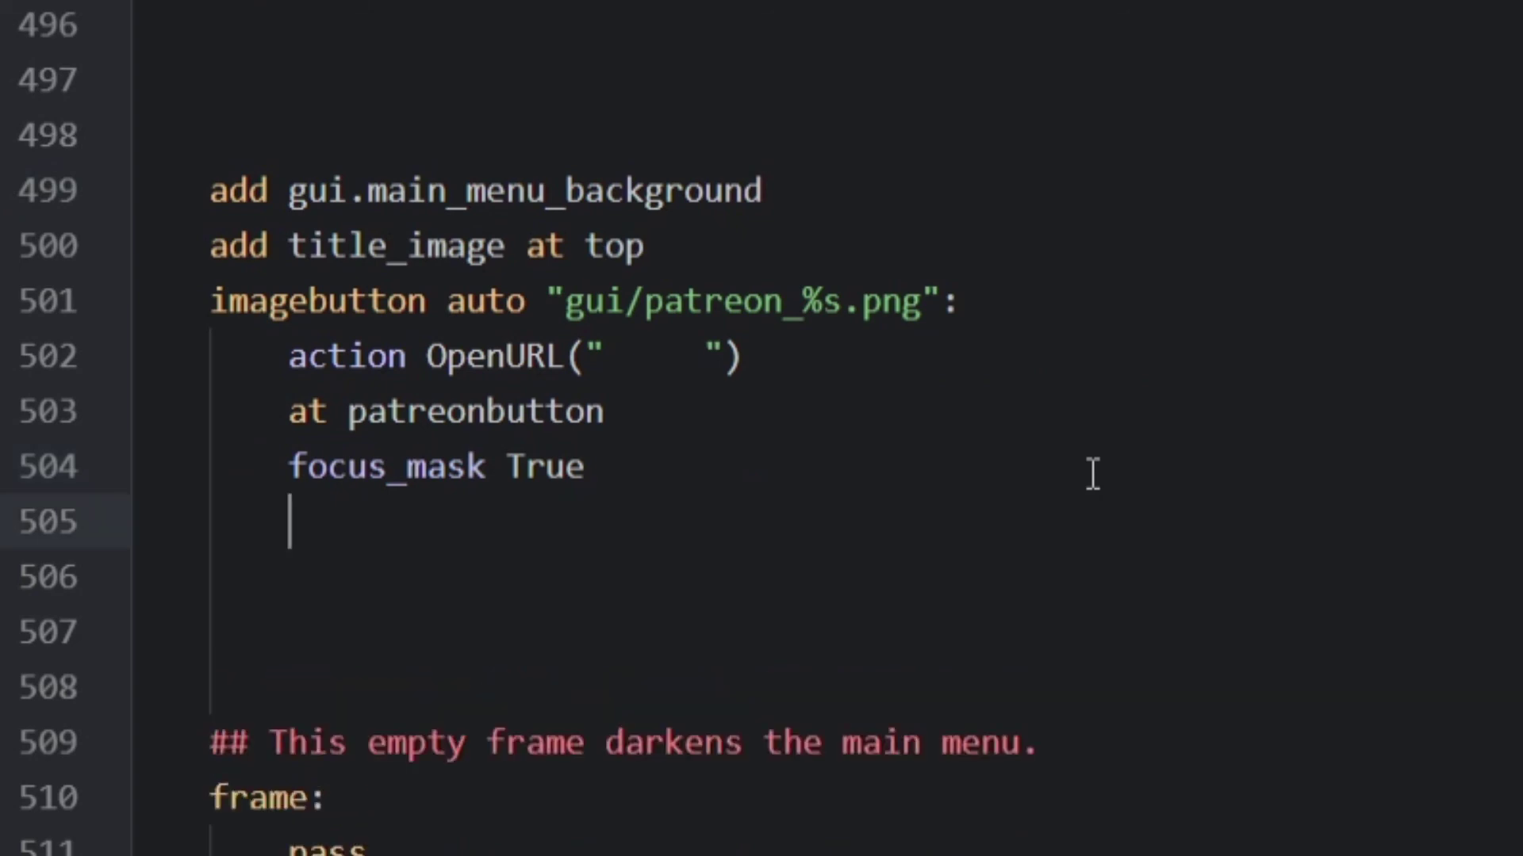
{"action": "type", "text": "hover_sound \""}
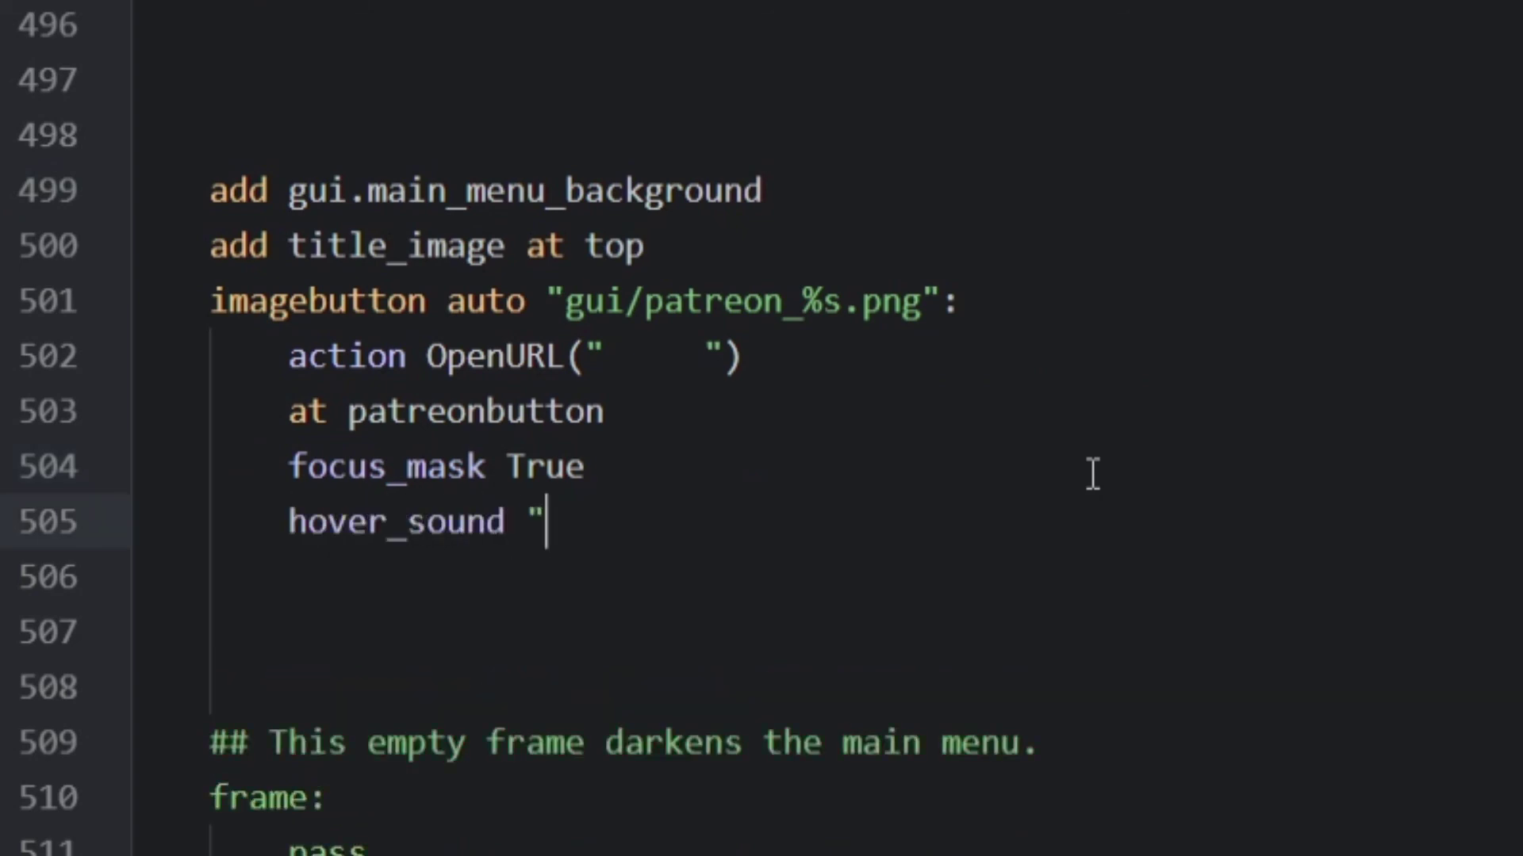
{"action": "type", "text": "audio/hoverbu"}
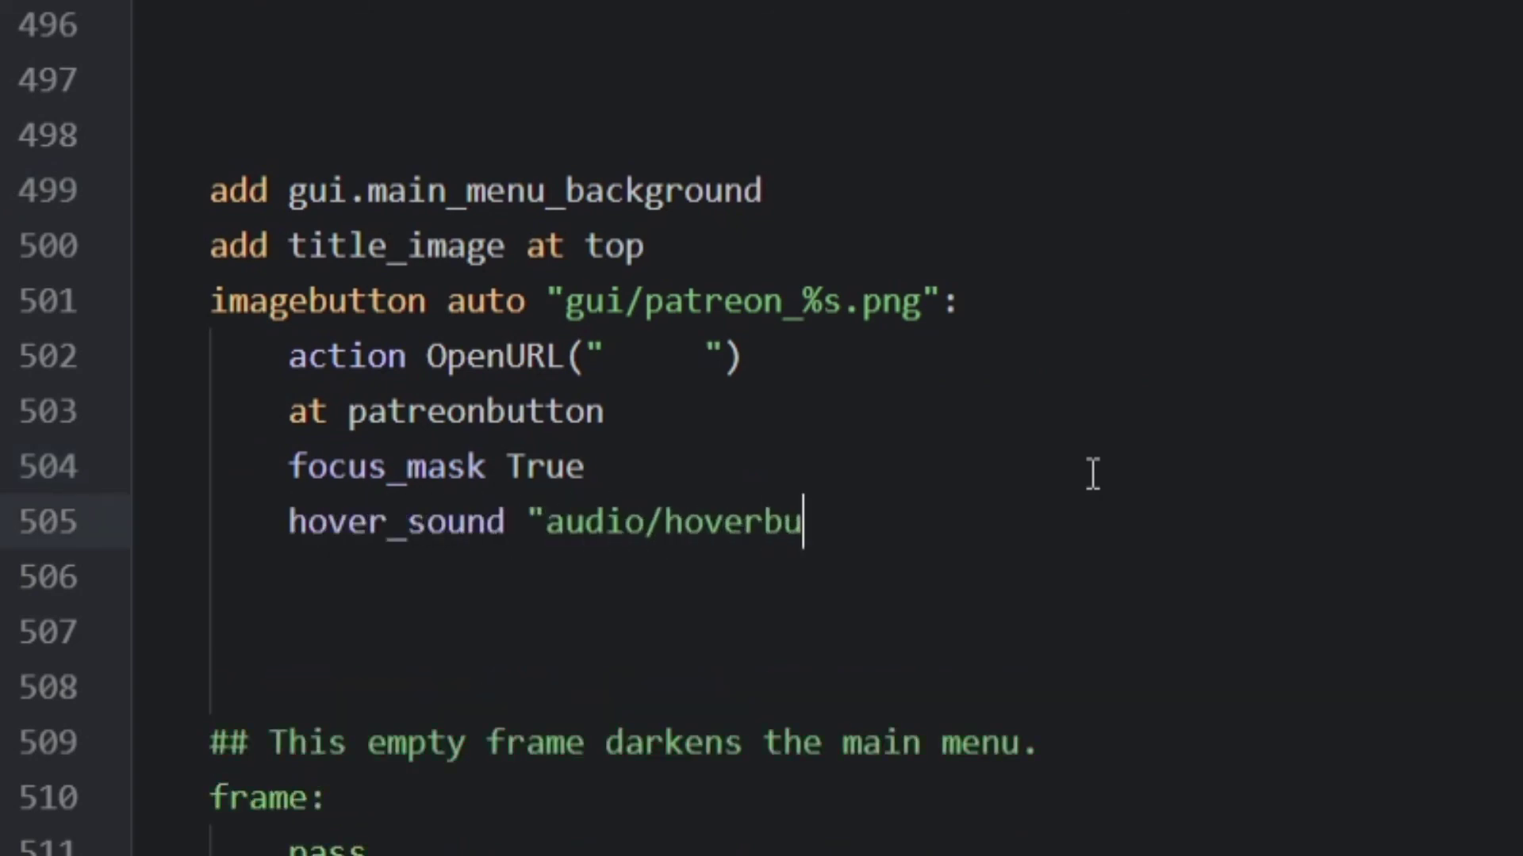
{"action": "type", "text": "tton.ogg\""}
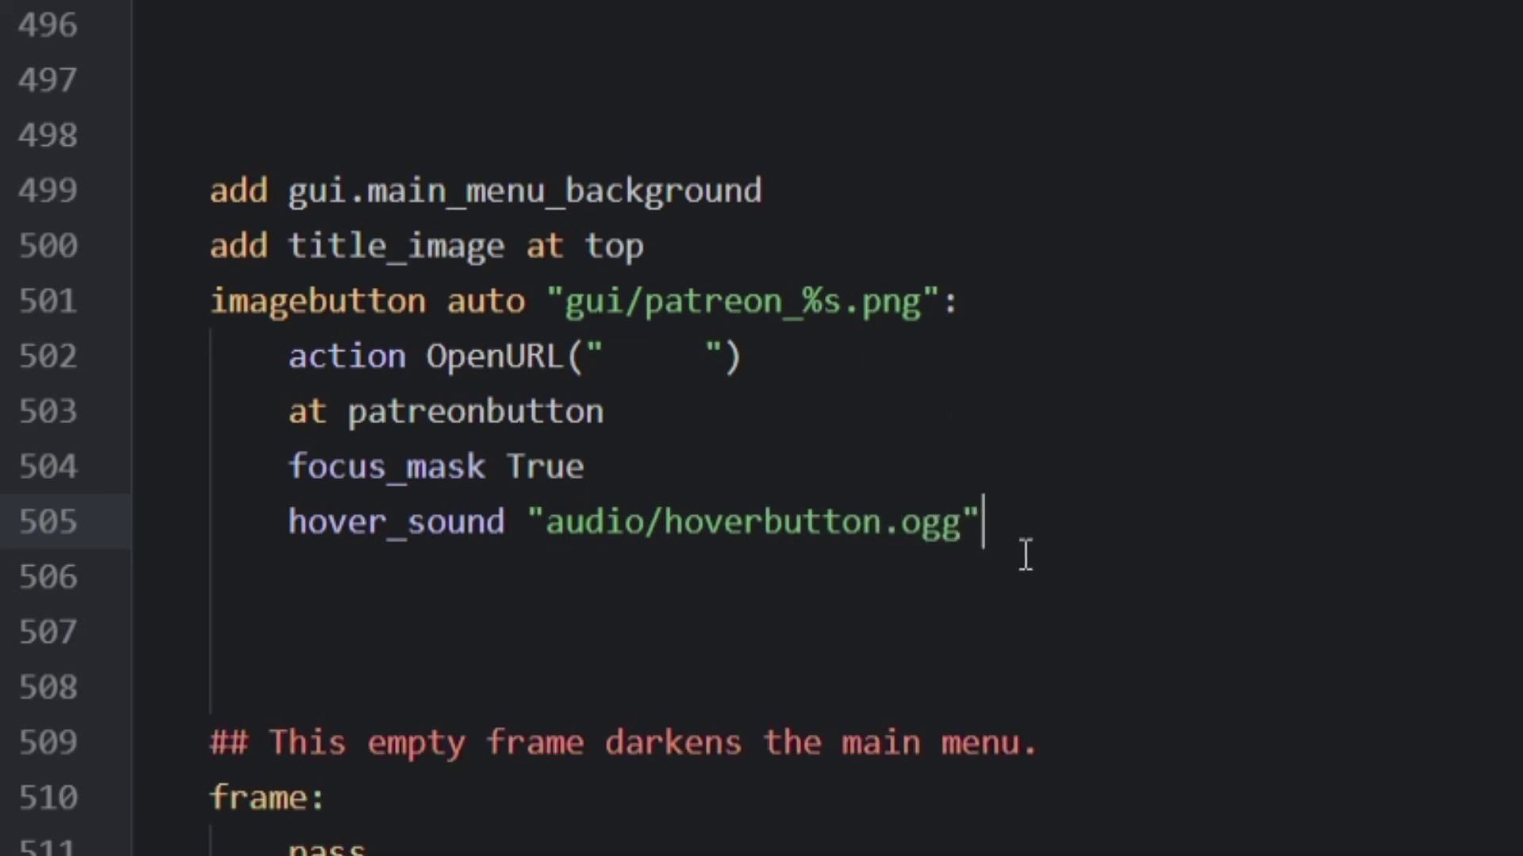
{"action": "left_click_drag", "start_coordinate": [1020, 530], "coordinate": [131, 529]}
Duplicate that line as 'activate_sound "audio/clickbutton.ogg"'
{"action": "key", "text": "ctrl+c"}
{"action": "left_click", "coordinate": [144, 578]}
{"action": "key", "text": "ctrl+v"}
{"action": "left_click_drag", "start_coordinate": [391, 579], "coordinate": [289, 579]}
{"action": "type", "text": "activate"}
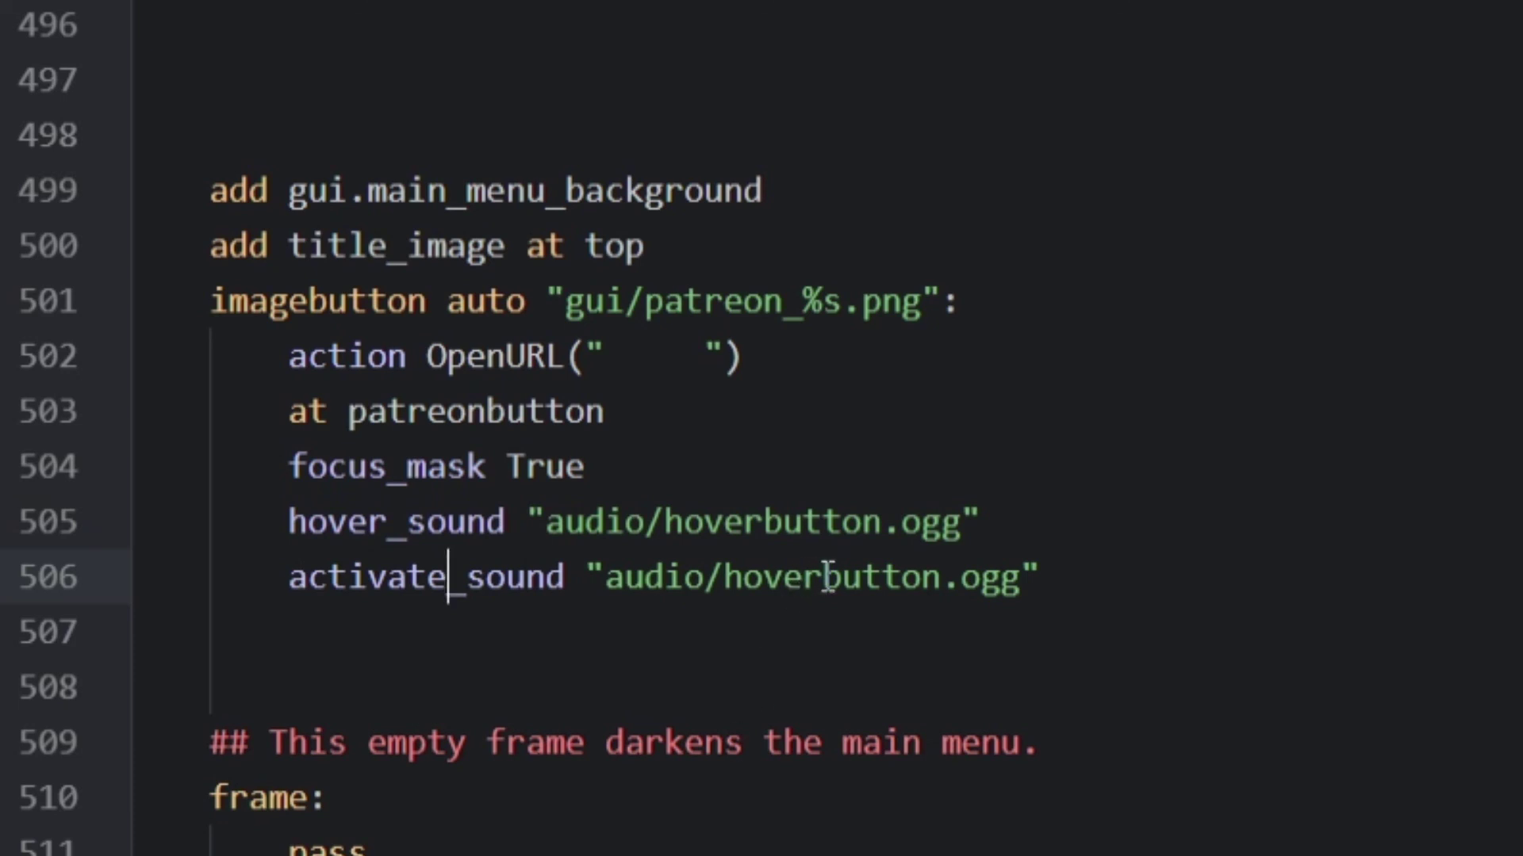
{"action": "left_click_drag", "start_coordinate": [821, 578], "coordinate": [723, 578]}
{"action": "type", "text": "click"}
{"action": "left_click", "coordinate": [1047, 635]}
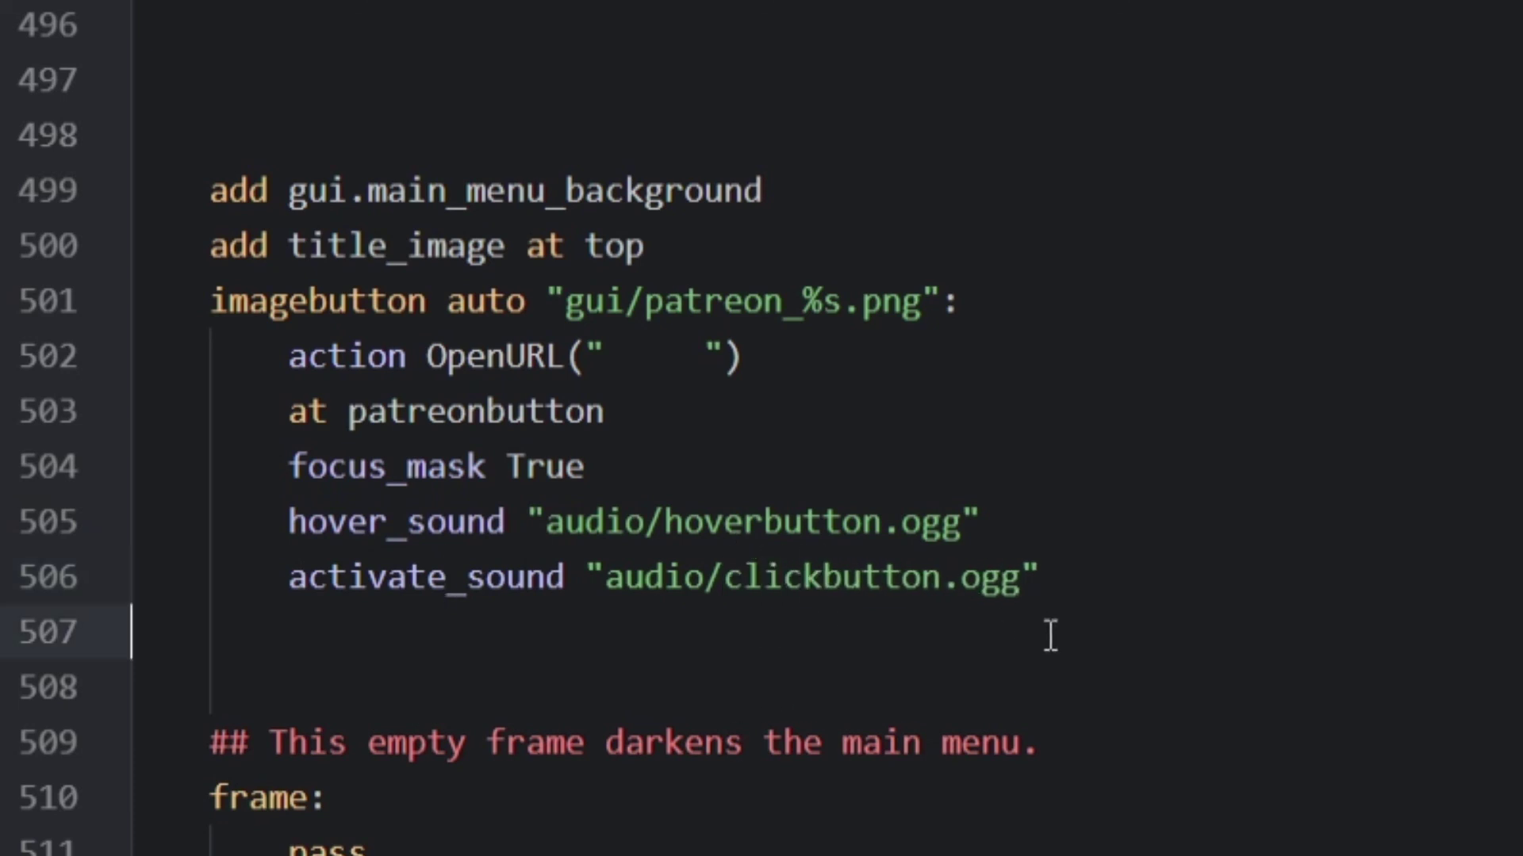